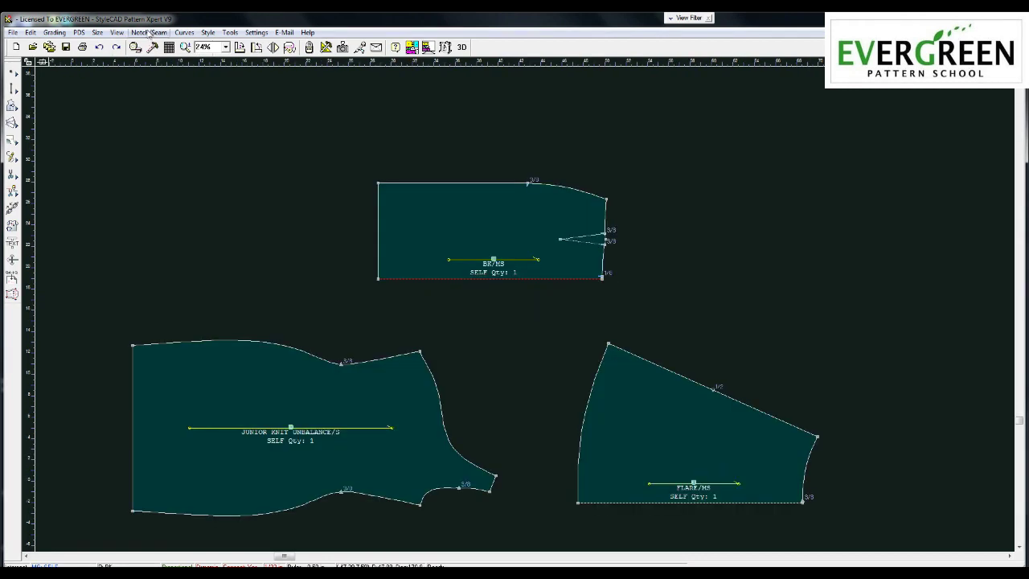
# Step: Turn off View Notch Size so the 3/8 notch labels disappear from all three pieces
pyautogui.click(149, 32)
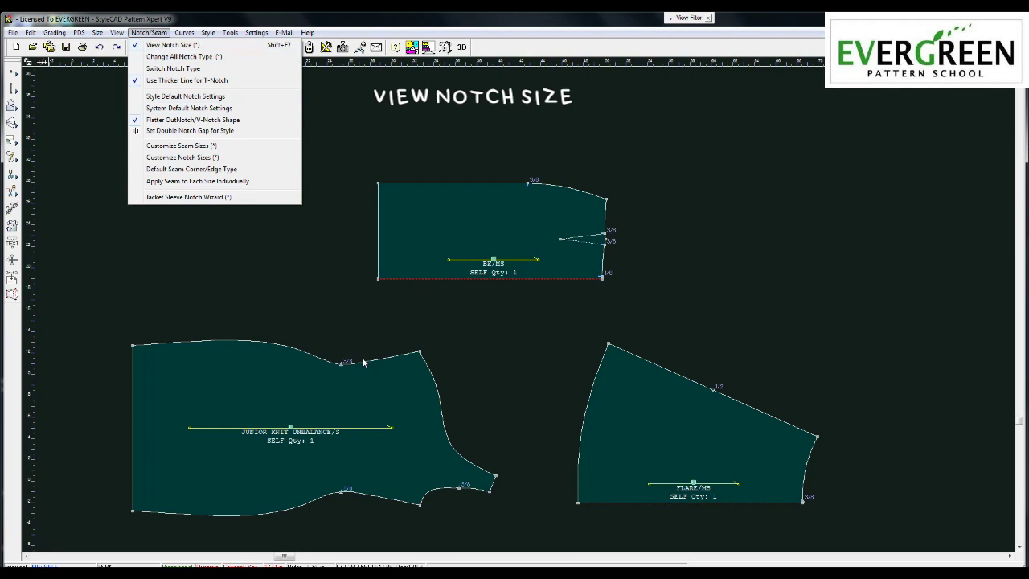
pyautogui.click(136, 46)
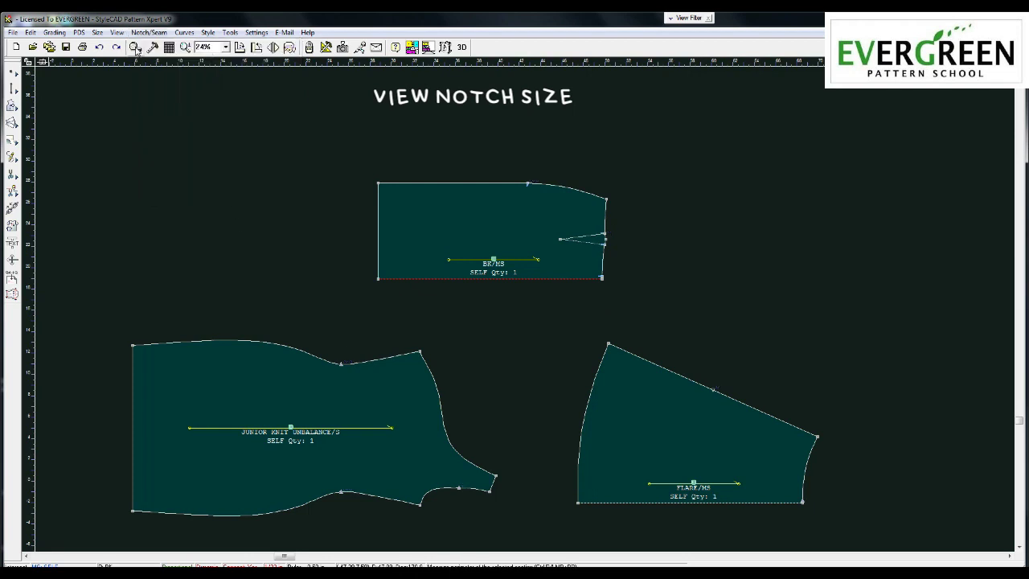
pyautogui.click(149, 32)
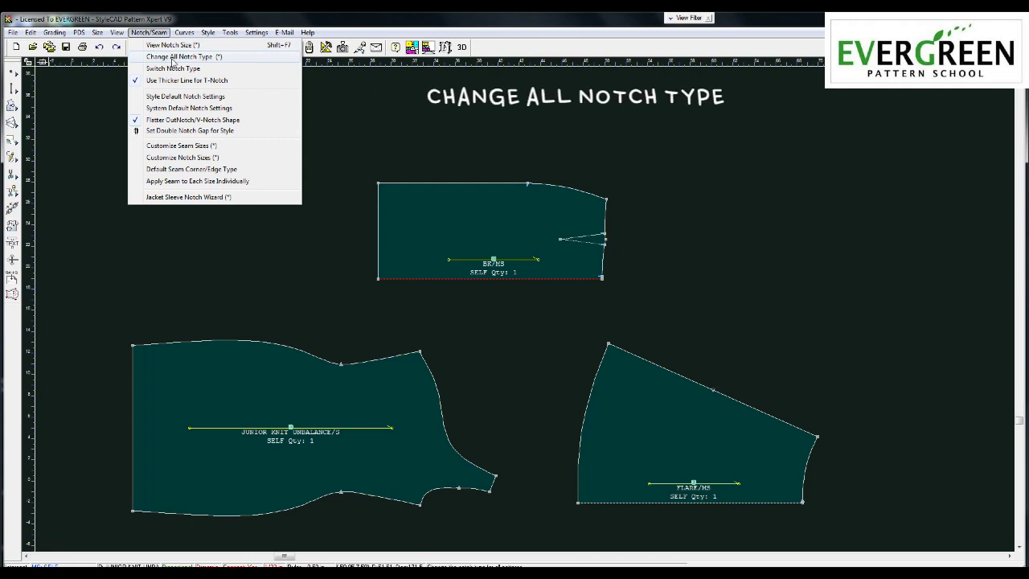
# Step: Change every pattern's notches to 3/8-inch Out Notches, saved as the style file default
pyautogui.click(173, 58)
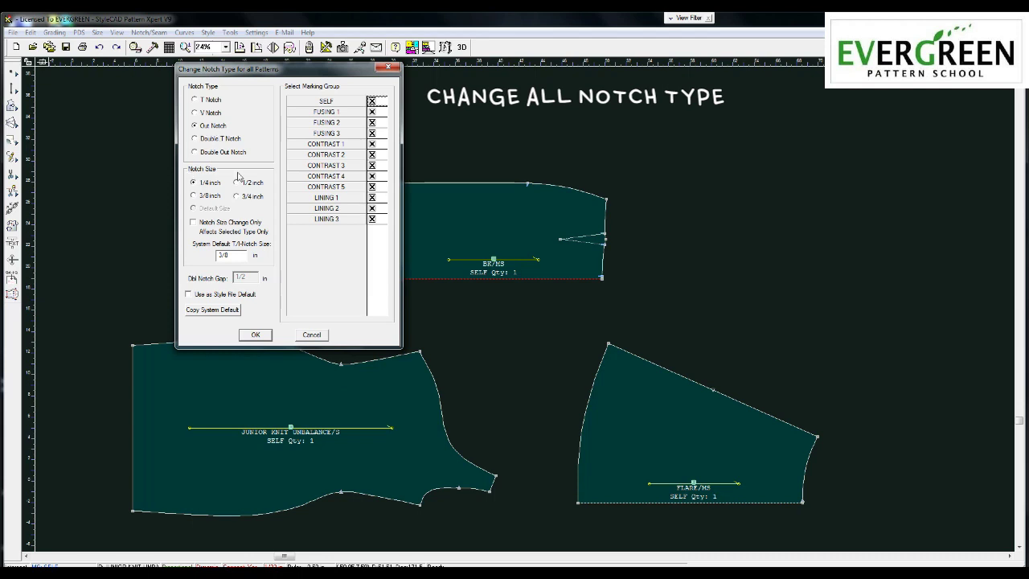
pyautogui.click(193, 197)
pyautogui.click(189, 295)
pyautogui.click(255, 337)
pyautogui.click(255, 336)
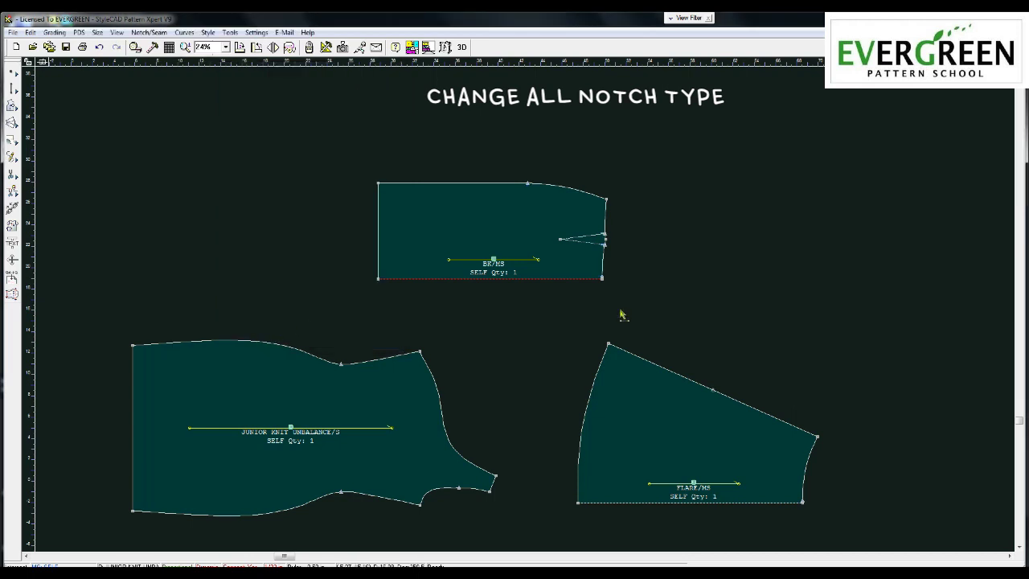
pyautogui.click(149, 32)
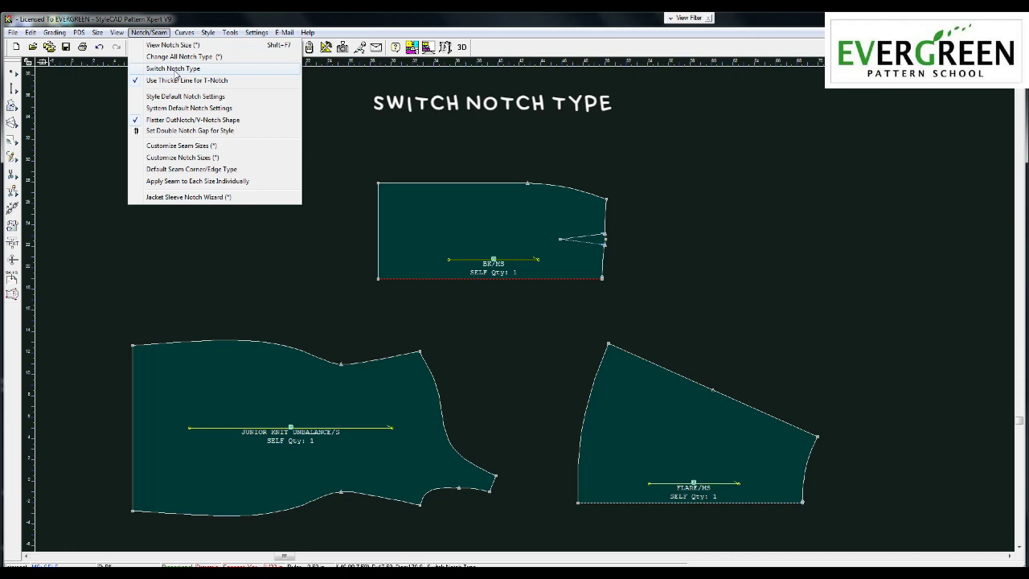
# Step: Leave notch type unchanged and confirm style defaults: 3/8-inch Out Notch, 1/2-inch double-notch gap
pyautogui.click(174, 70)
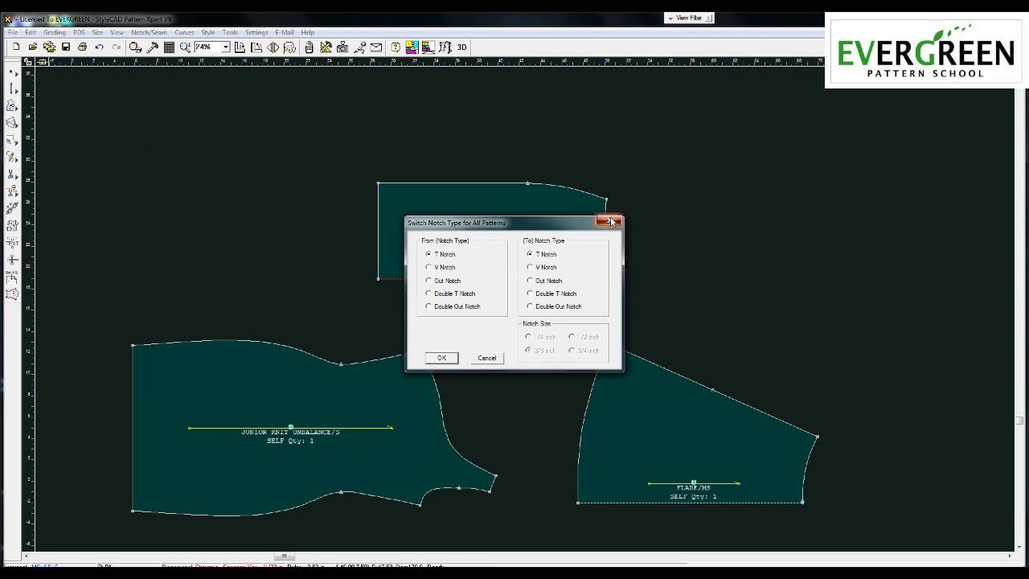
pyautogui.press('Return')
pyautogui.click(149, 32)
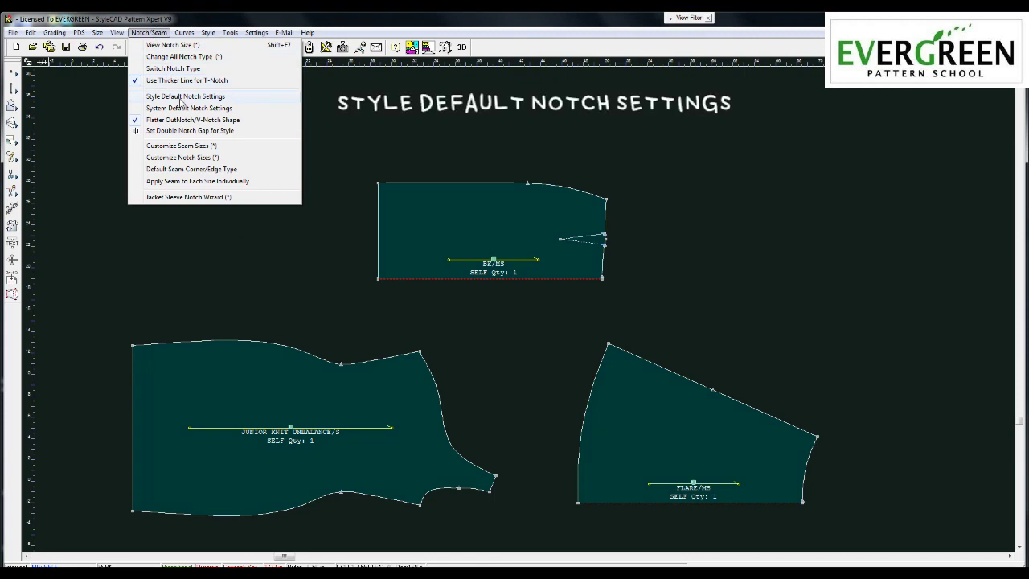
pyautogui.click(182, 97)
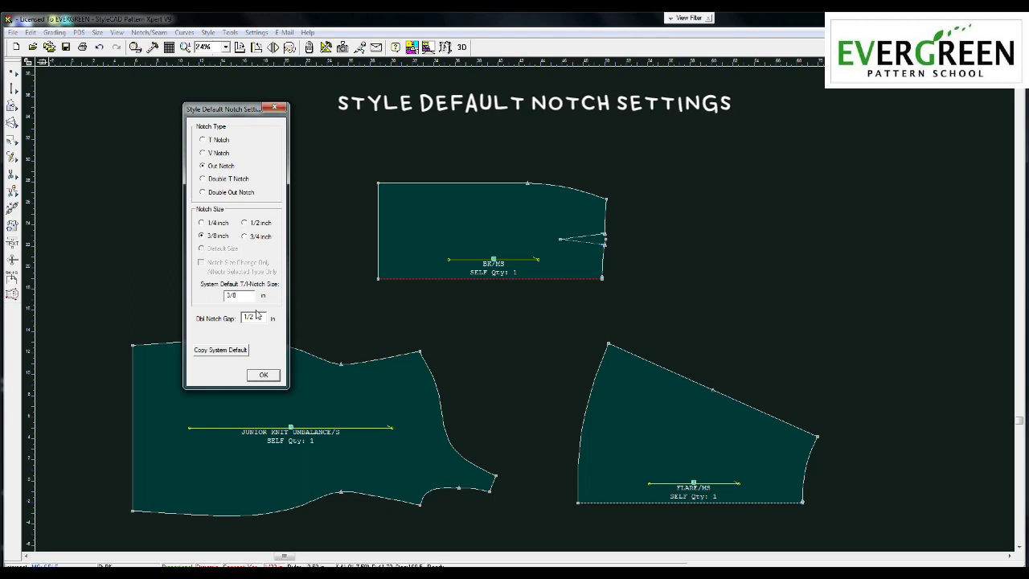
pyautogui.click(264, 376)
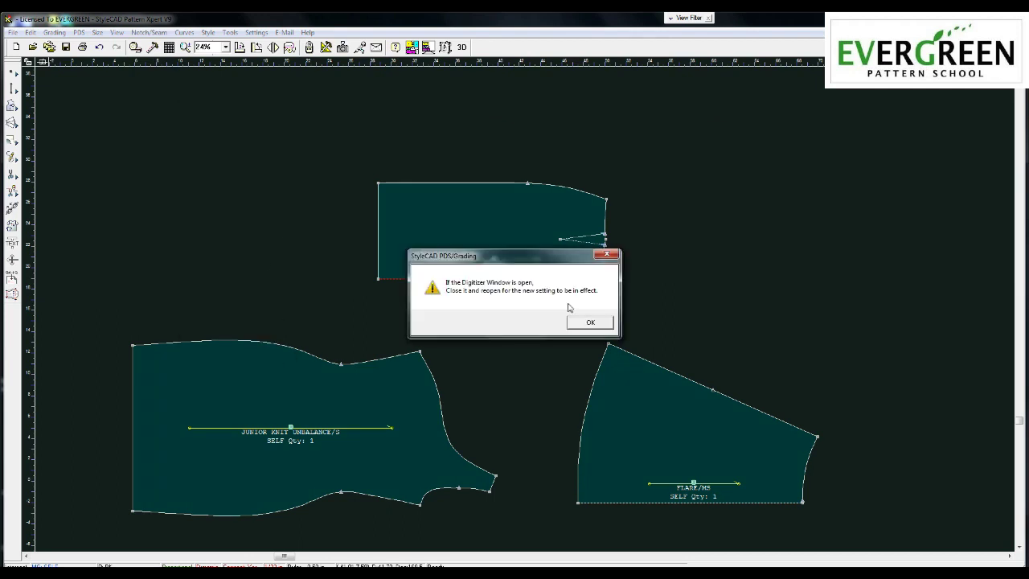
pyautogui.click(588, 322)
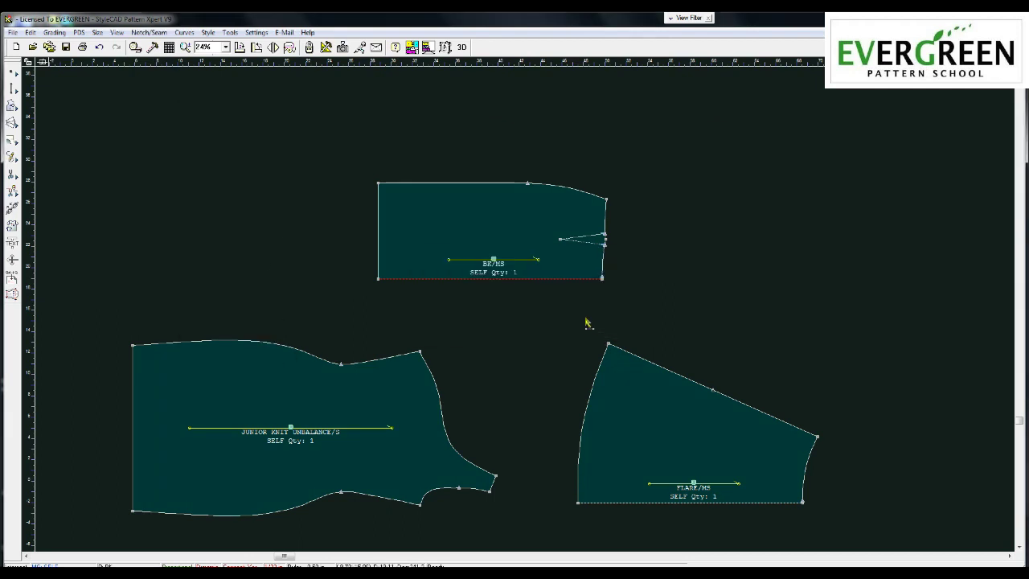
pyautogui.click(149, 32)
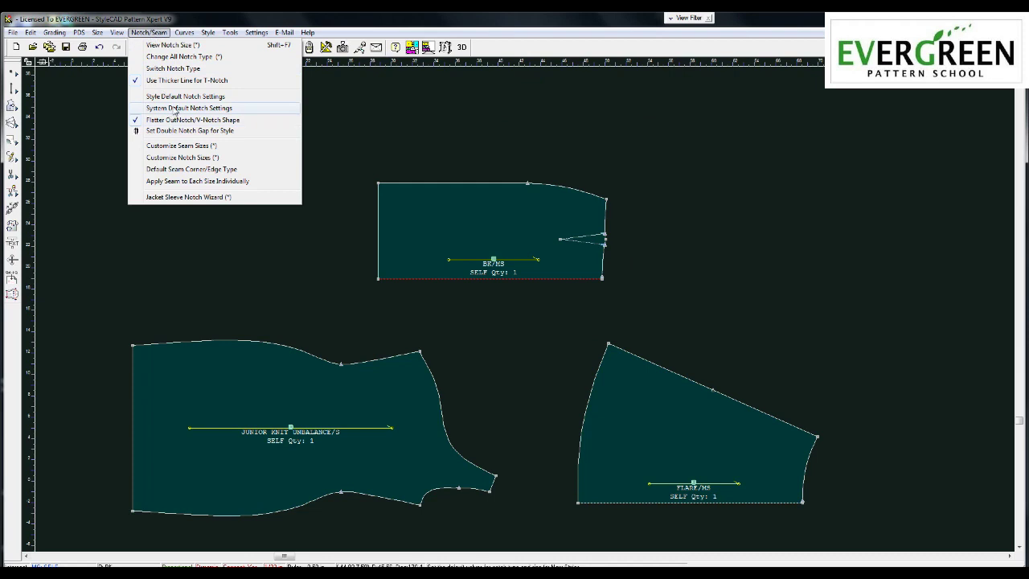
pyautogui.click(175, 109)
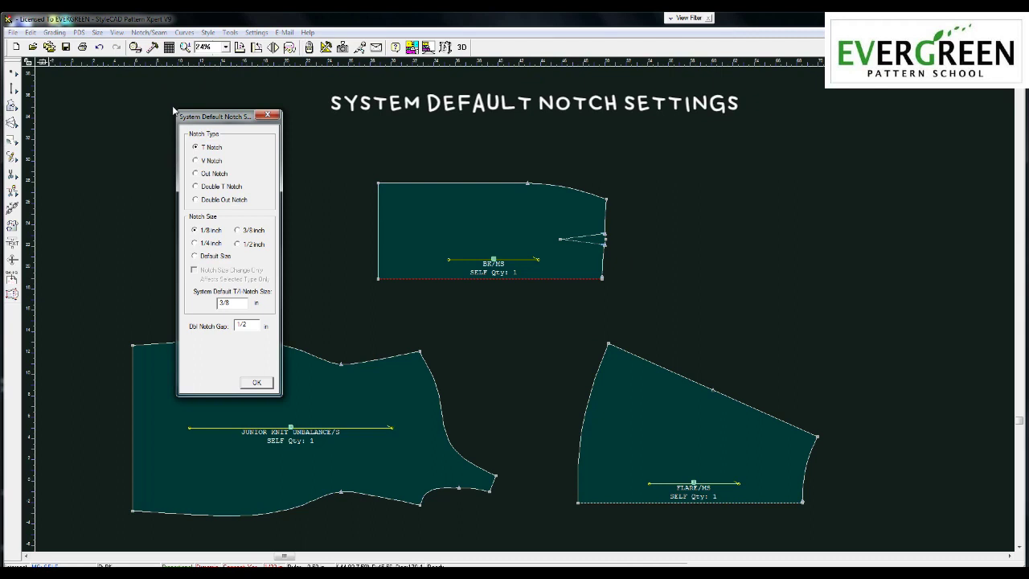
pyautogui.click(256, 386)
pyautogui.click(149, 32)
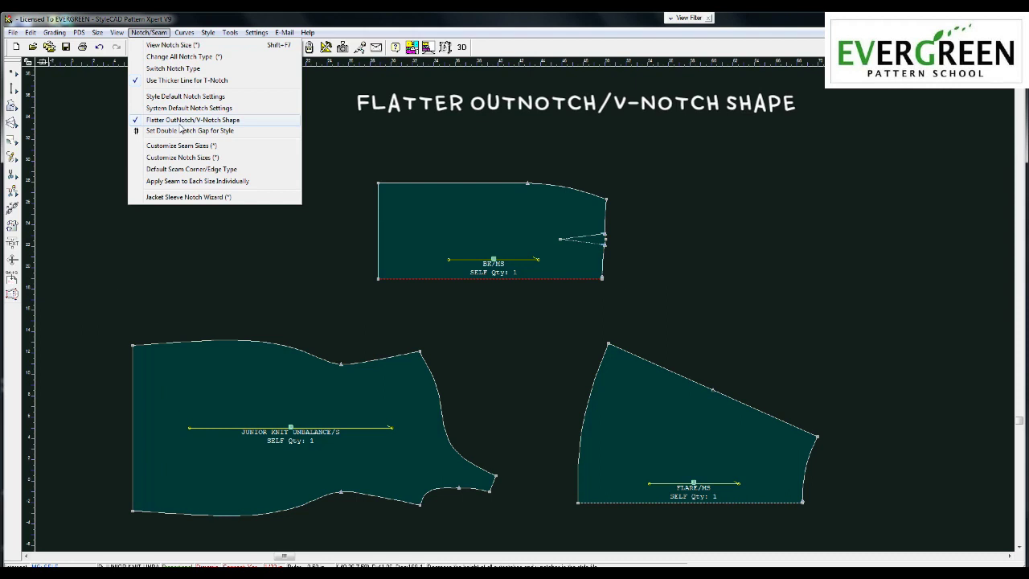
# Step: Toggle the flatter out-notch shape and zoom in to inspect the back waist notch
pyautogui.click(137, 126)
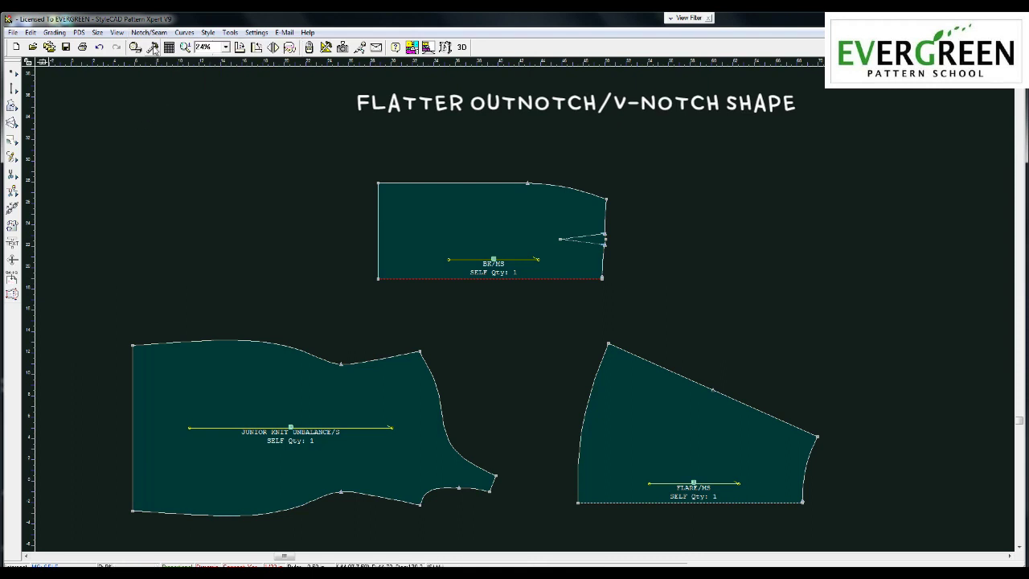
pyautogui.scroll(5, 551, 152)
pyautogui.scroll(2, 524, 292)
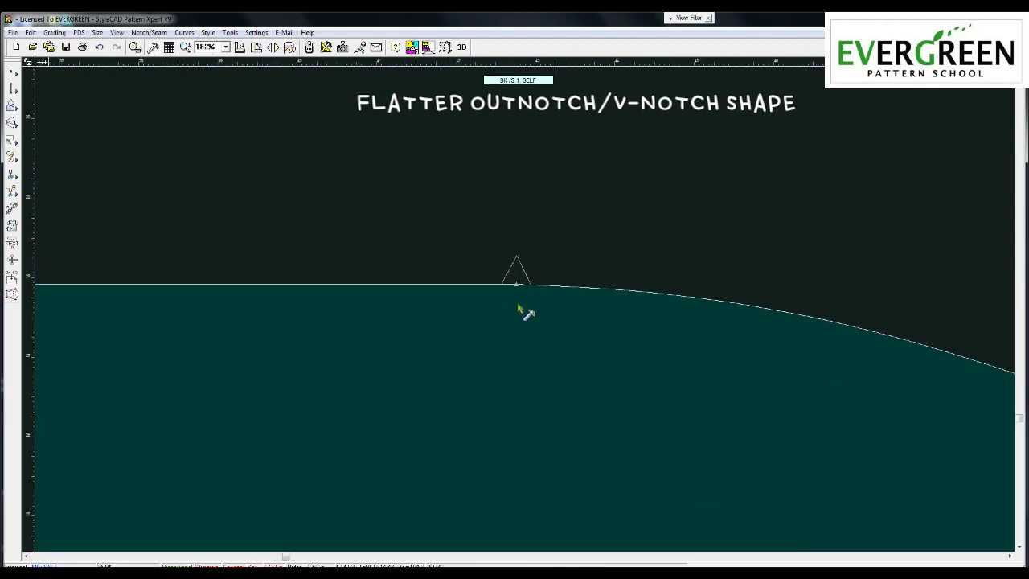
pyautogui.click(516, 258)
pyautogui.scroll(-5, 515, 338)
pyautogui.scroll(-2, 519, 309)
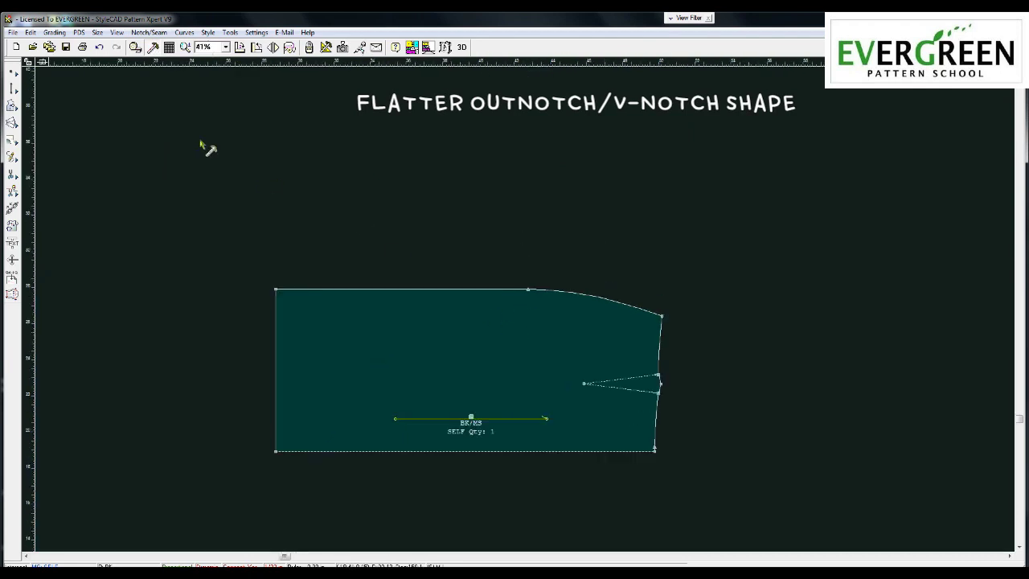
# Step: Enable Flatter OutNotch/V-Notch Shape, giving the back waist notch a flatter V
pyautogui.click(149, 32)
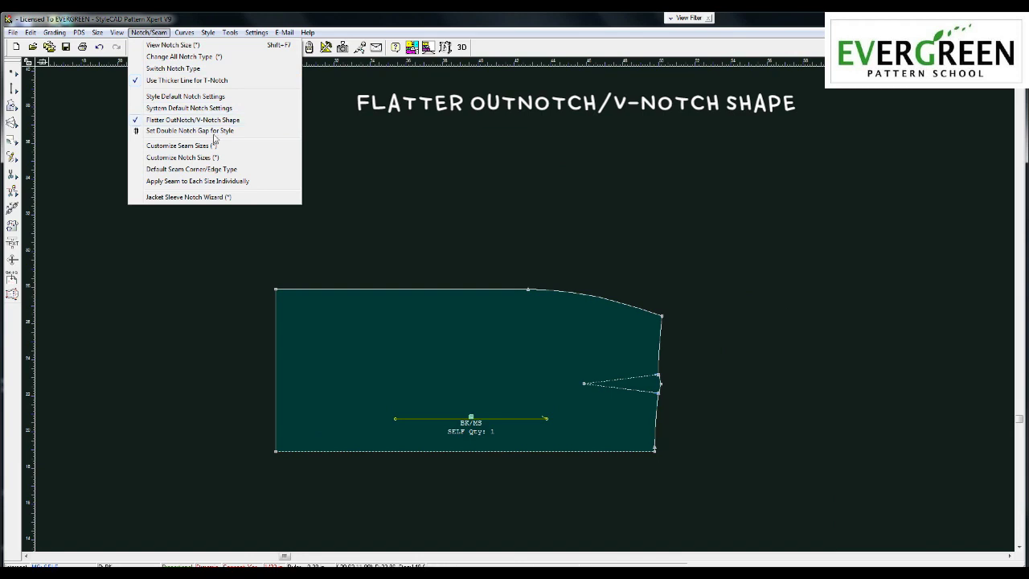
pyautogui.click(135, 122)
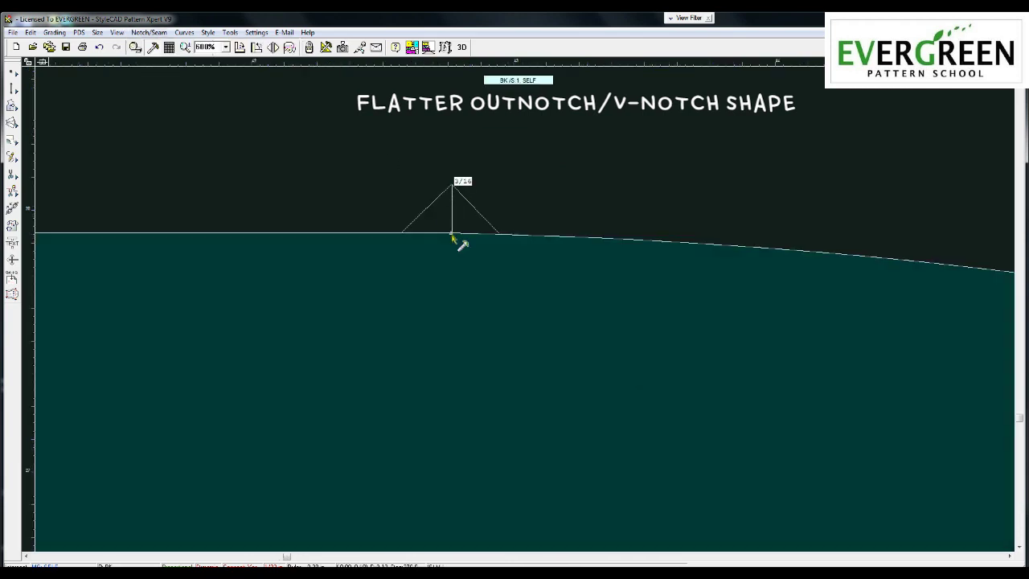
pyautogui.click(452, 235)
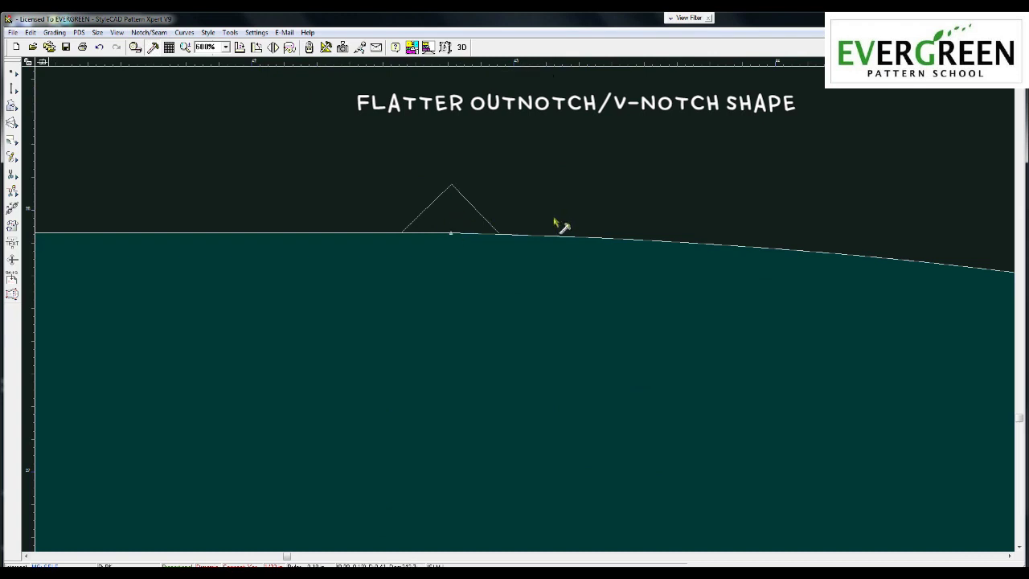
pyautogui.scroll(-2, 523, 311)
pyautogui.scroll(-1, 522, 314)
pyautogui.scroll(-6, 523, 300)
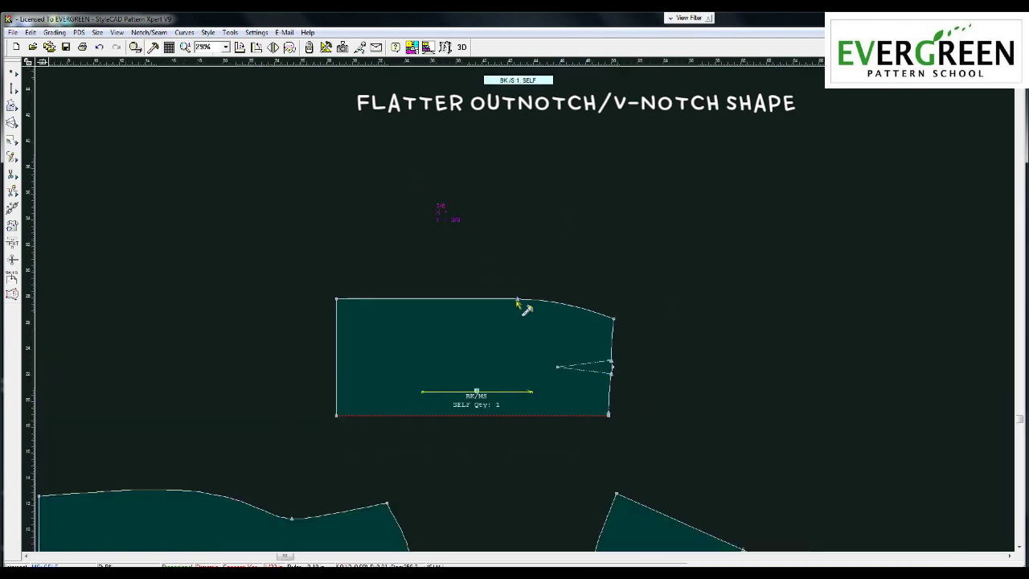
pyautogui.click(149, 32)
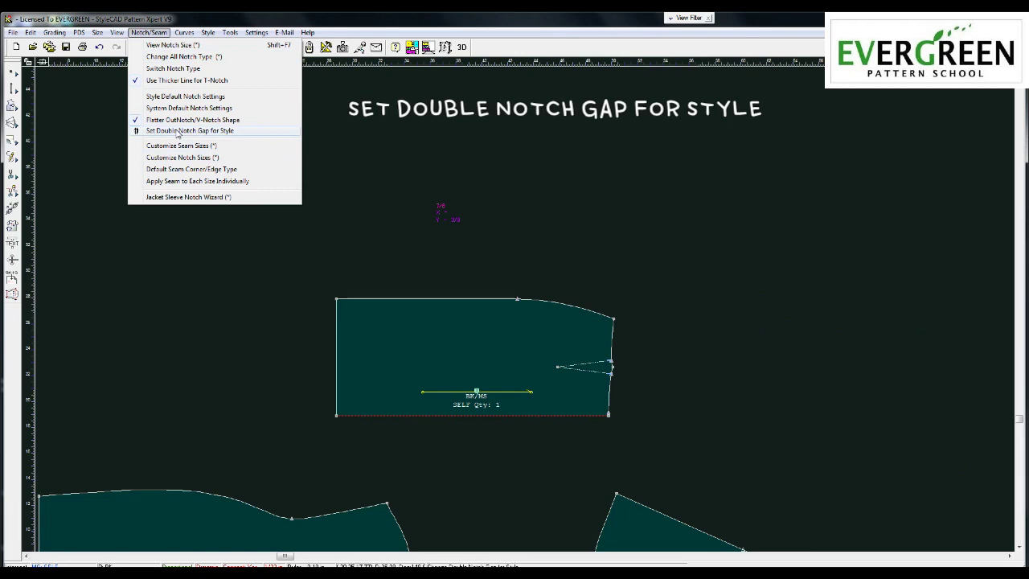
pyautogui.click(177, 131)
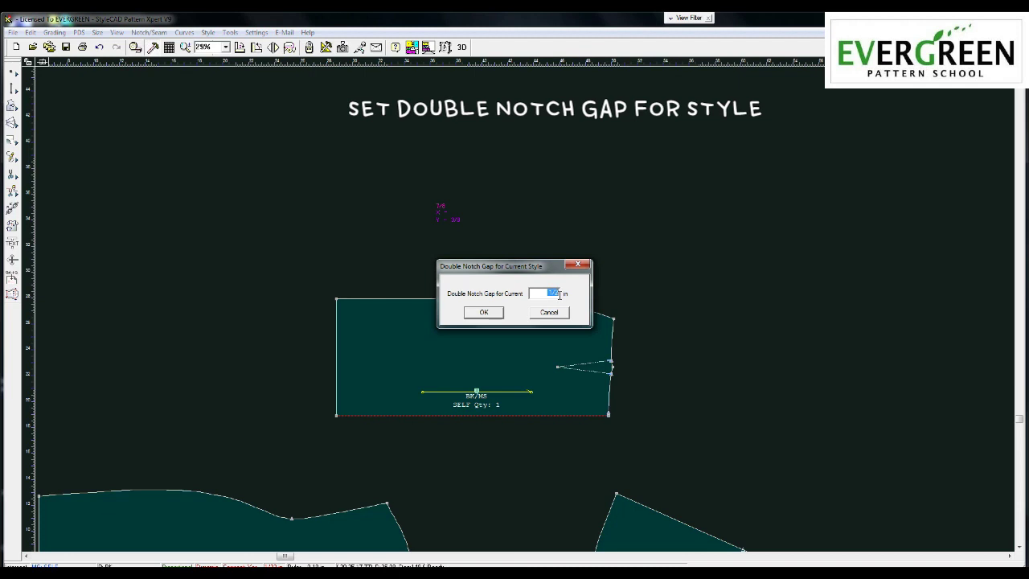
pyautogui.click(484, 320)
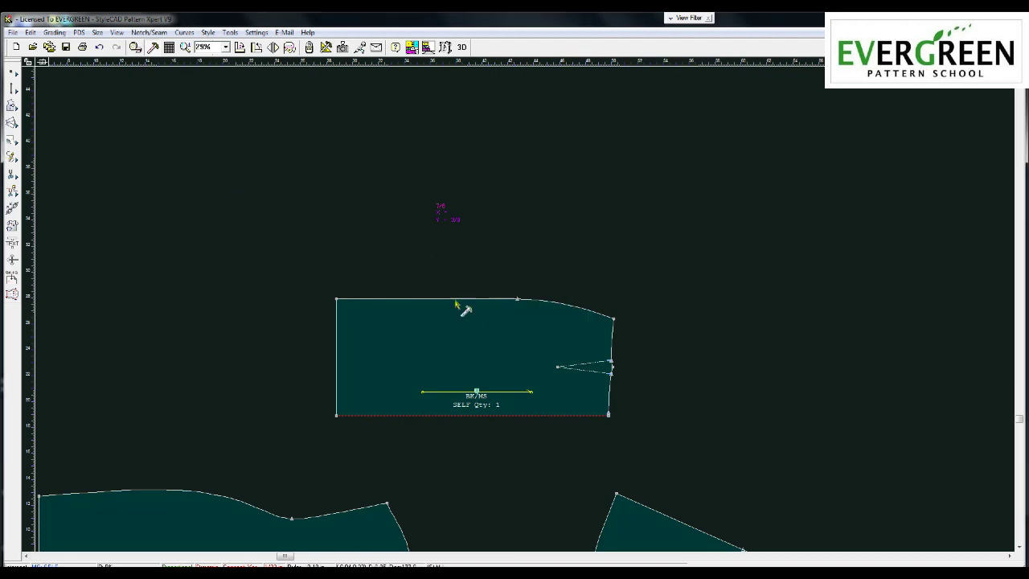
pyautogui.click(143, 33)
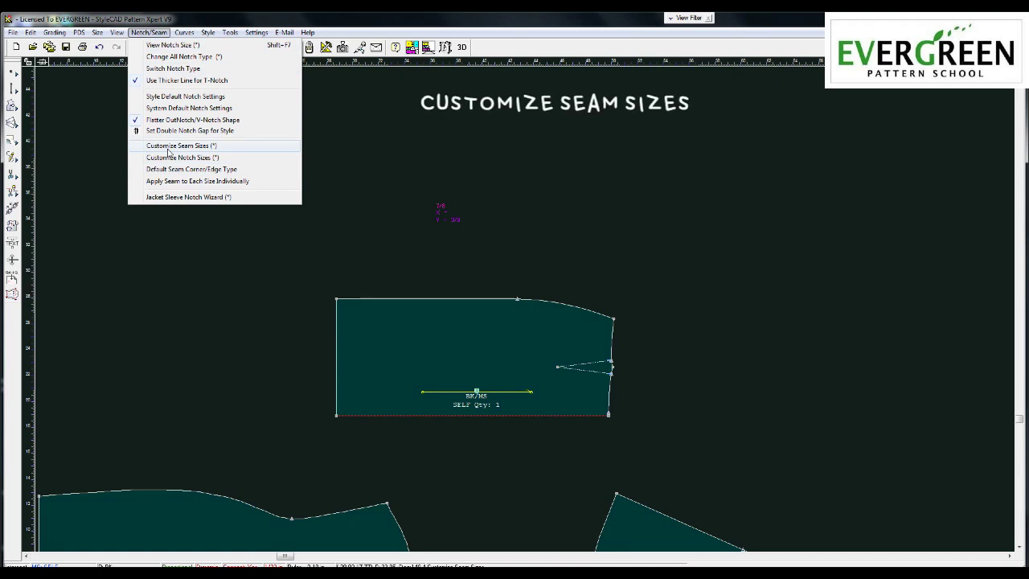
pyautogui.click(180, 146)
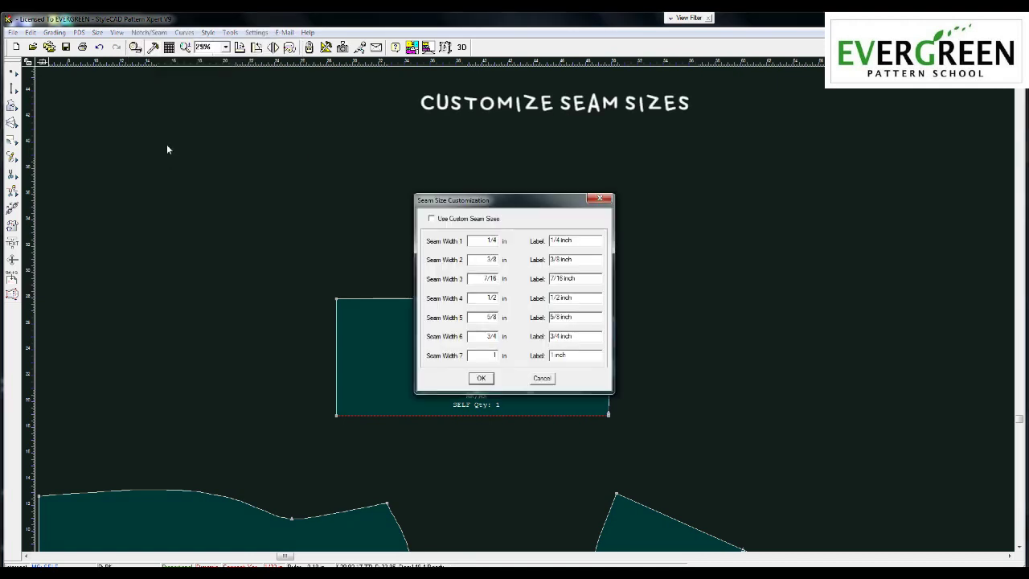
pyautogui.click(599, 198)
pyautogui.click(147, 33)
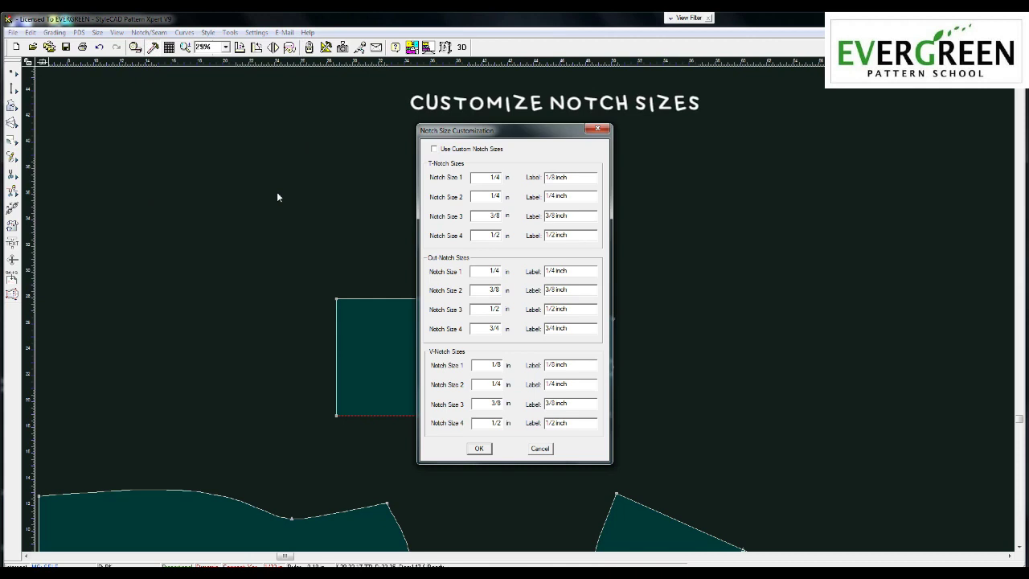
pyautogui.click(599, 129)
pyautogui.click(149, 32)
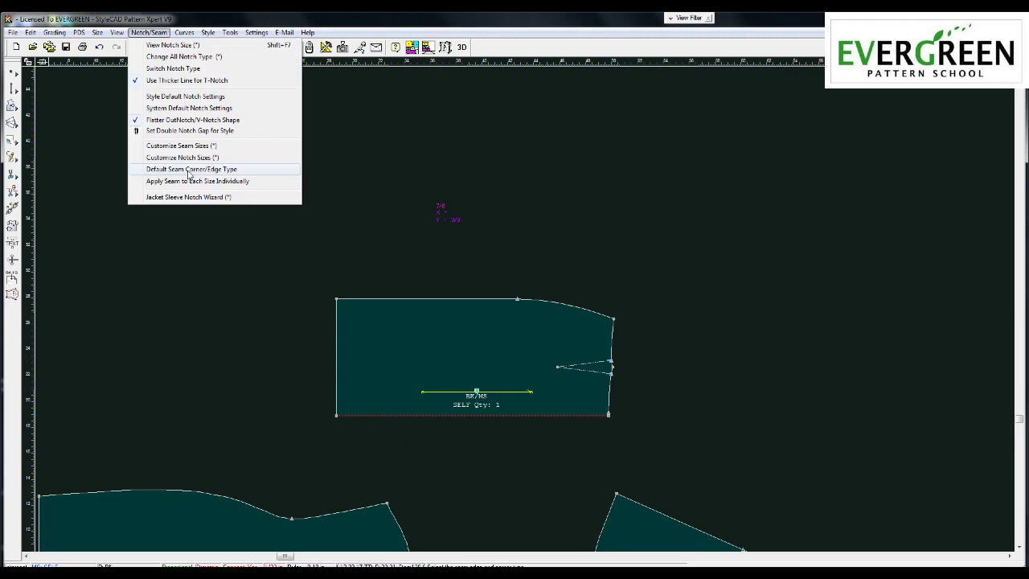
# Step: Confirm Default Seam Corner/Edge Type as Extension Angle start and end edges with Normal Corner
pyautogui.click(190, 170)
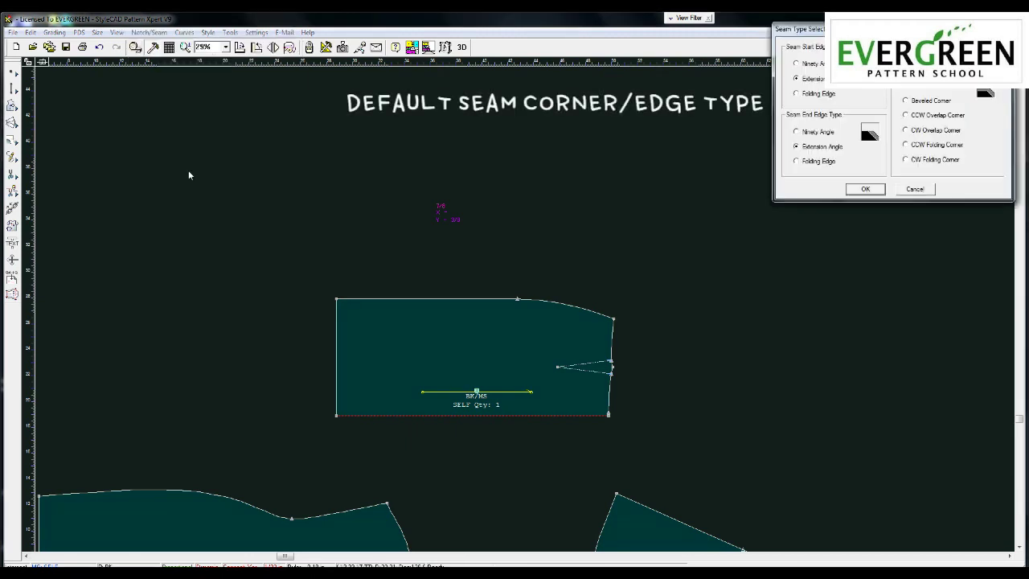
pyautogui.moveTo(819, 28); pyautogui.dragTo(515, 136)
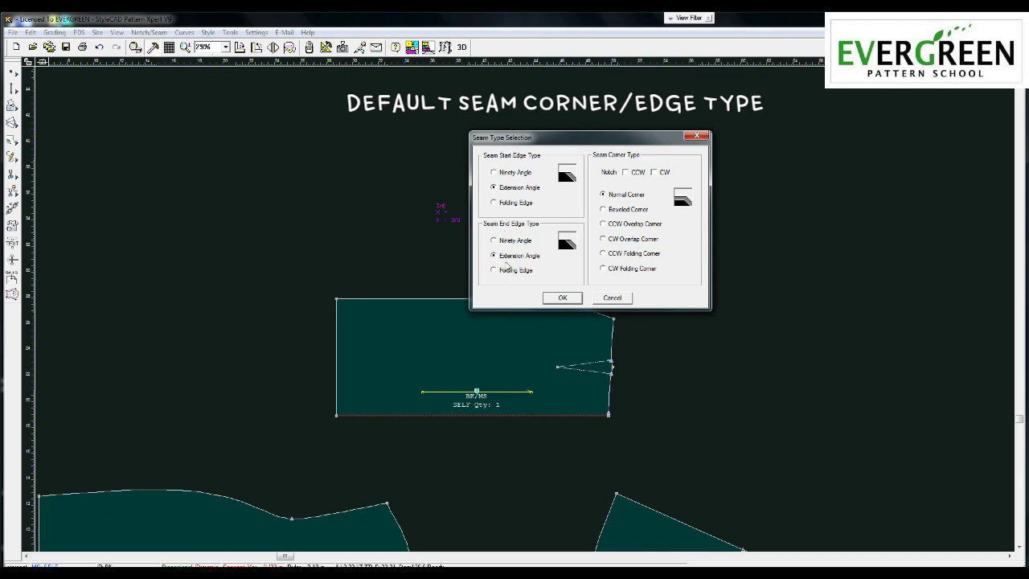
pyautogui.click(561, 297)
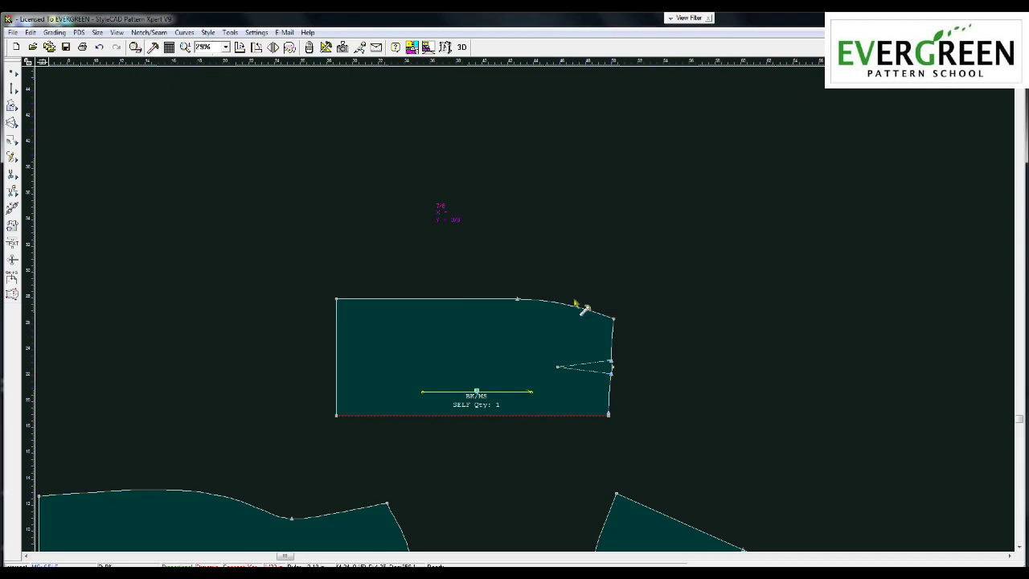
# Step: Place the SKIRT ONE DART user block on the canvas and zoom to 50%
pyautogui.scroll(-2, 581, 306)
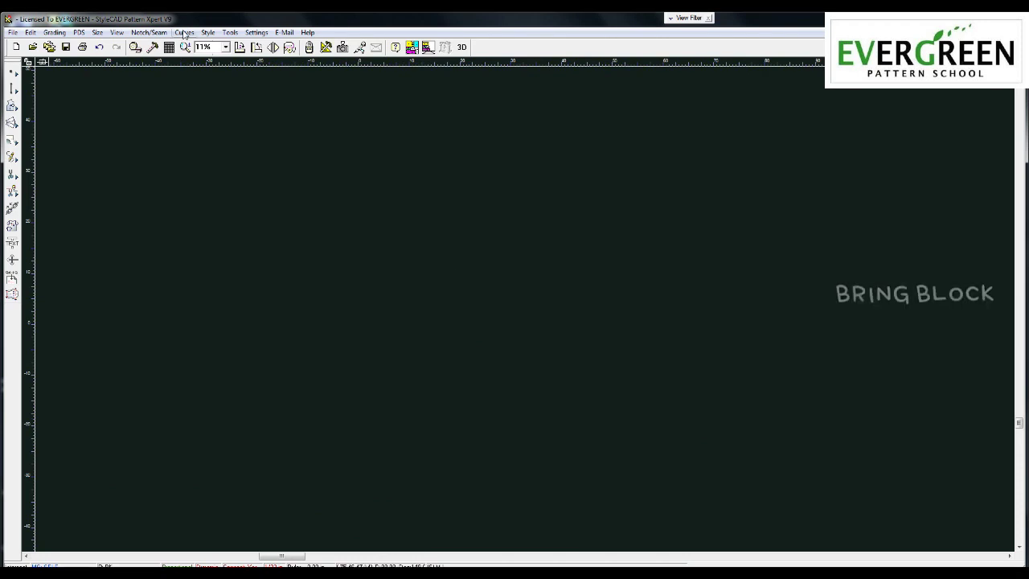
pyautogui.click(184, 32)
pyautogui.click(204, 73)
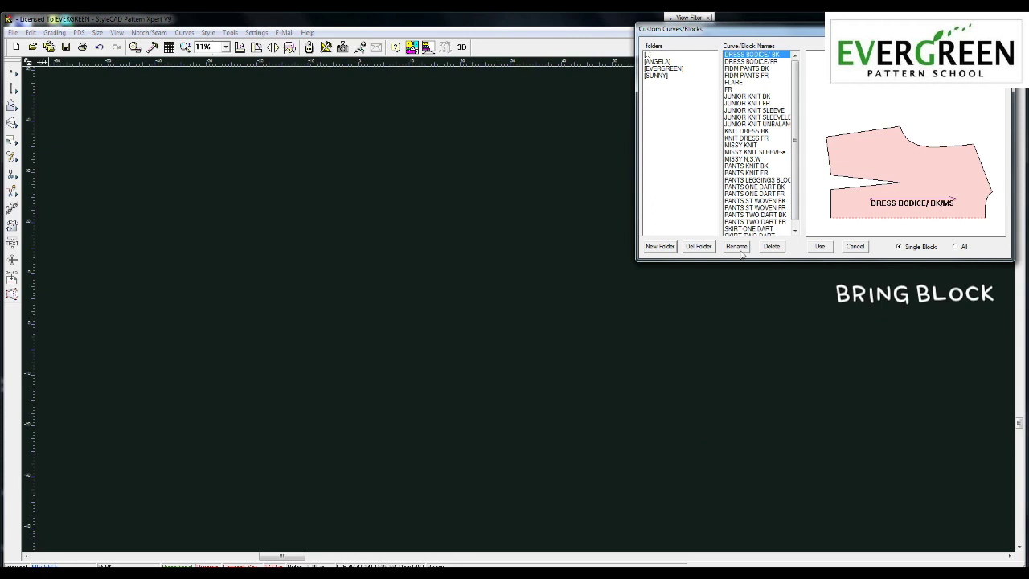
pyautogui.click(756, 229)
pyautogui.click(819, 247)
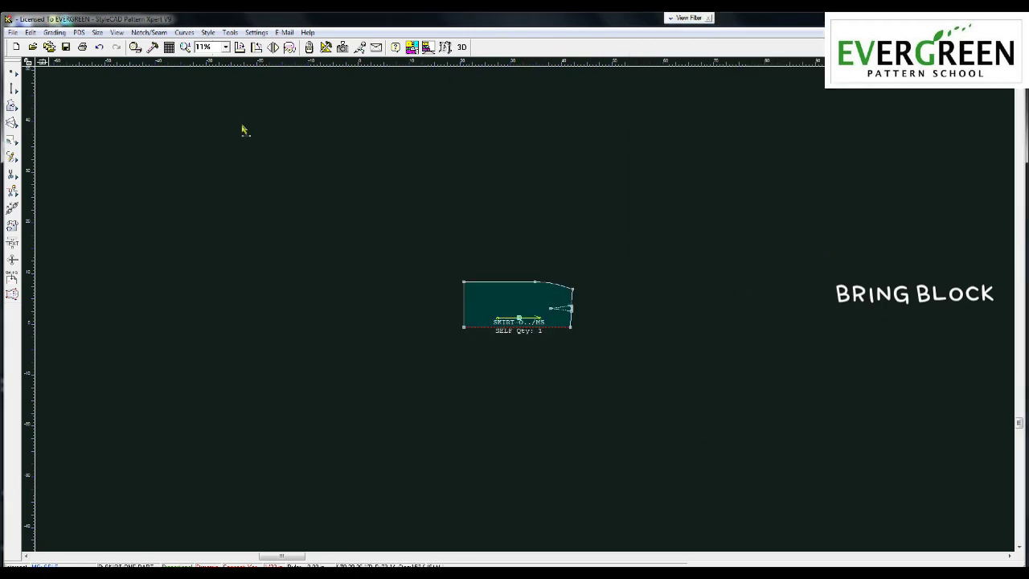
pyautogui.click(225, 48)
pyautogui.click(214, 81)
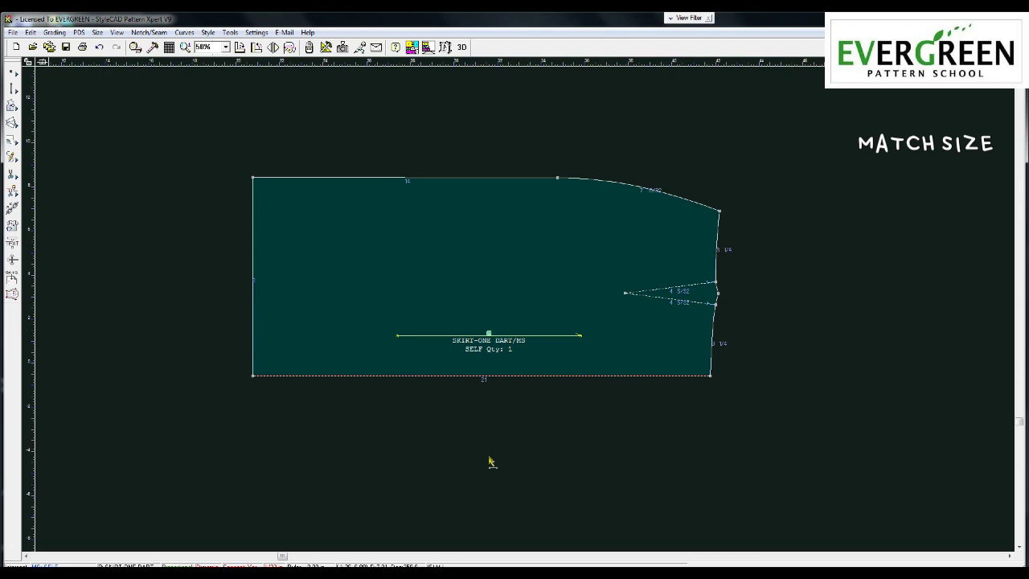
# Step: Move the skirt's left edge outward and raise the top-left corner to a new upper guide line
pyautogui.moveTo(230, 257); pyautogui.dragTo(305, 300)
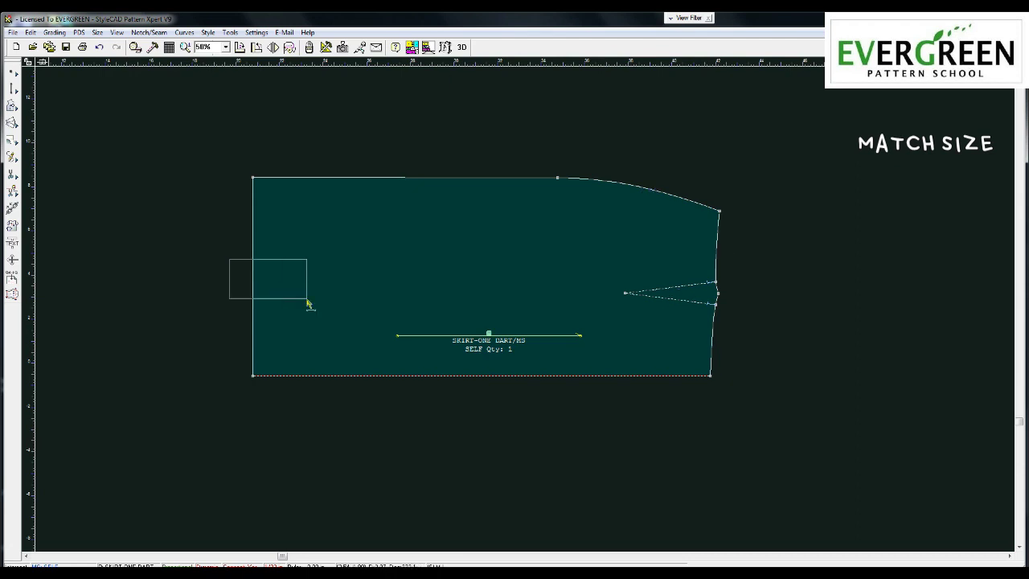
pyautogui.click(252, 311)
pyautogui.click(177, 317)
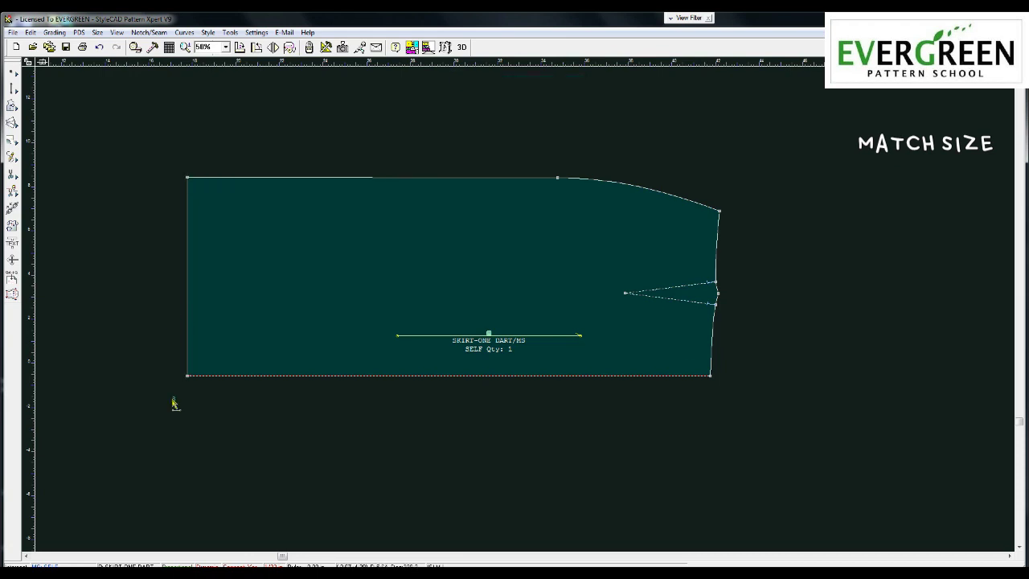
pyautogui.click(188, 378)
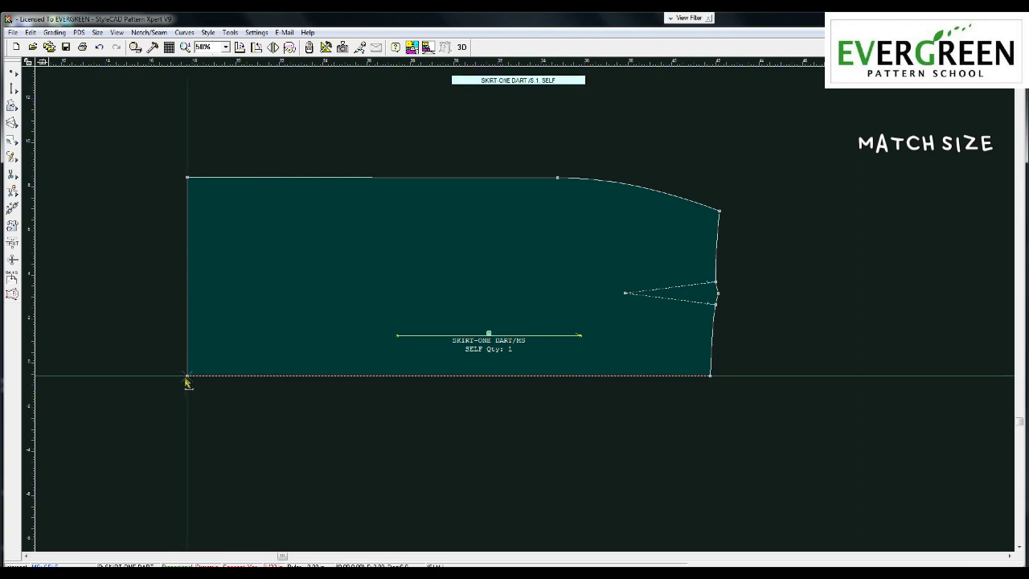
pyautogui.moveTo(132, 341); pyautogui.dragTo(169, 406)
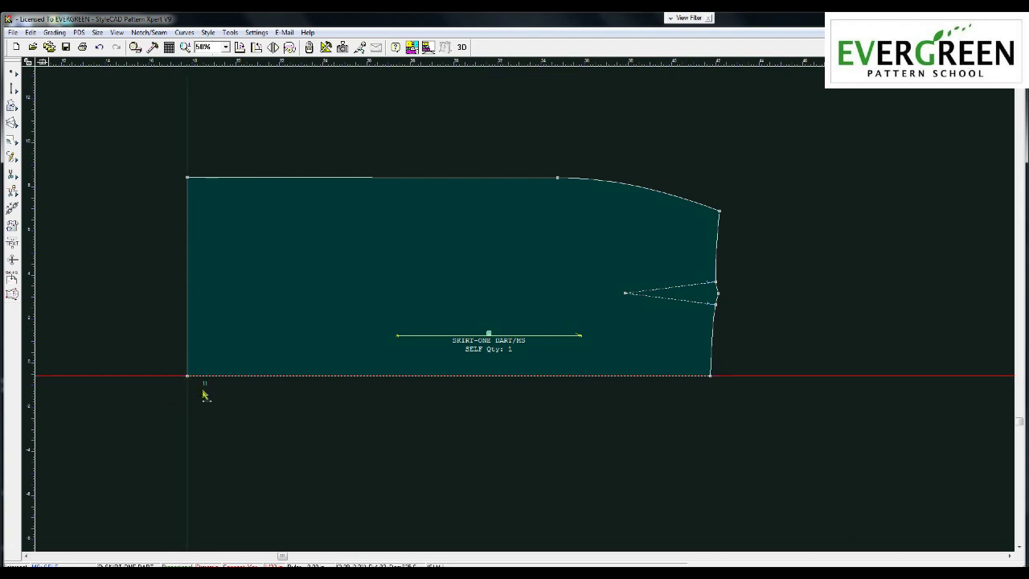
pyautogui.click(160, 246)
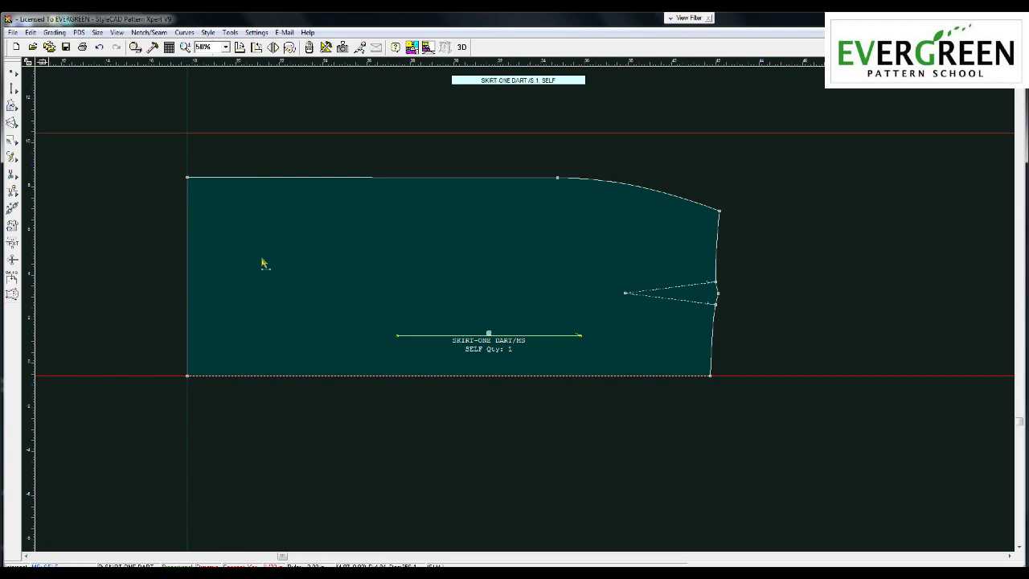
pyautogui.click(187, 176)
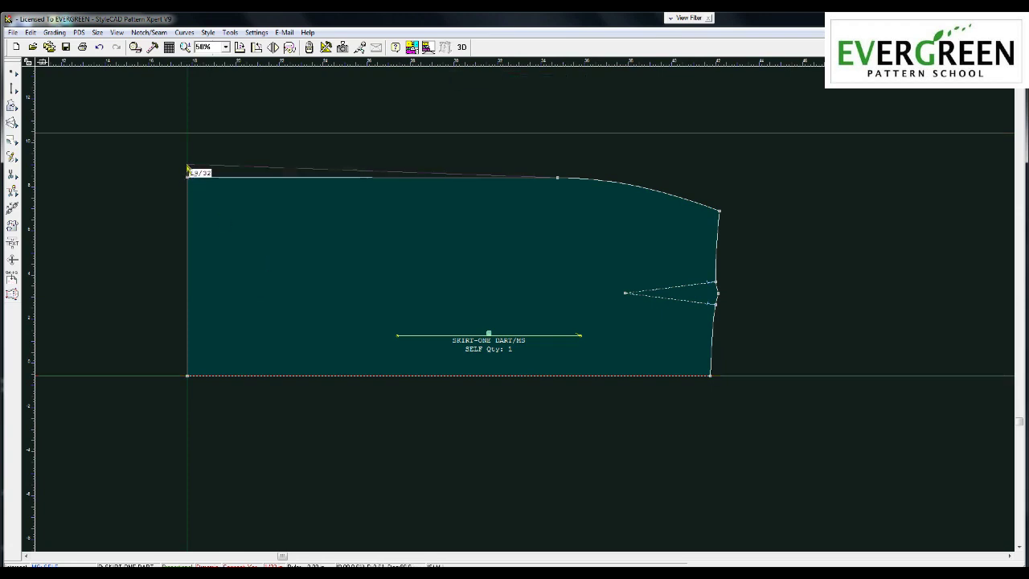
pyautogui.write('2')
pyautogui.click(187, 132)
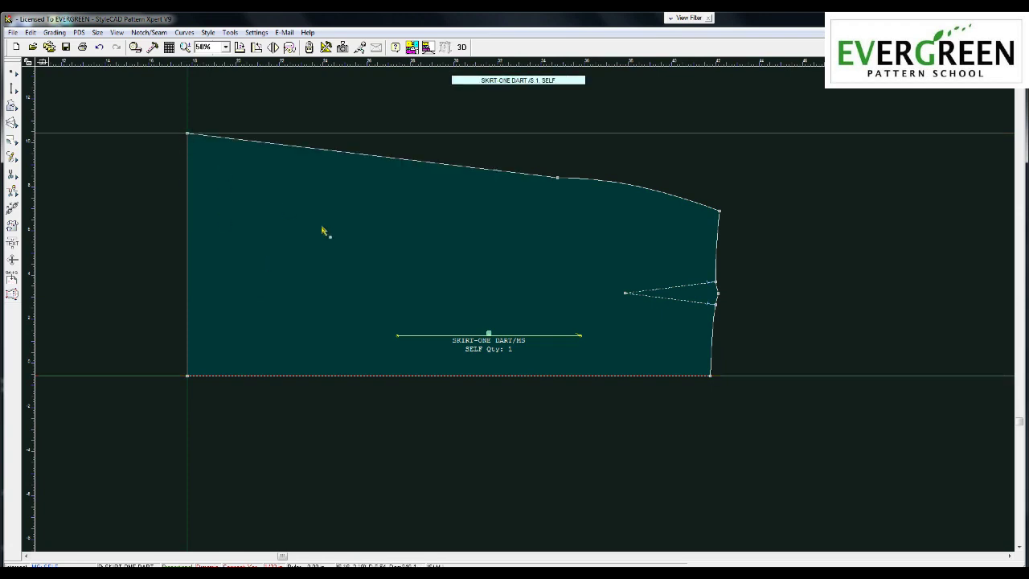
# Step: Blend the curved right part of the top edge into a smooth arc and keep it
pyautogui.click(628, 184)
pyautogui.rightClick(638, 185)
pyautogui.moveTo(619, 187); pyautogui.dragTo(624, 191)
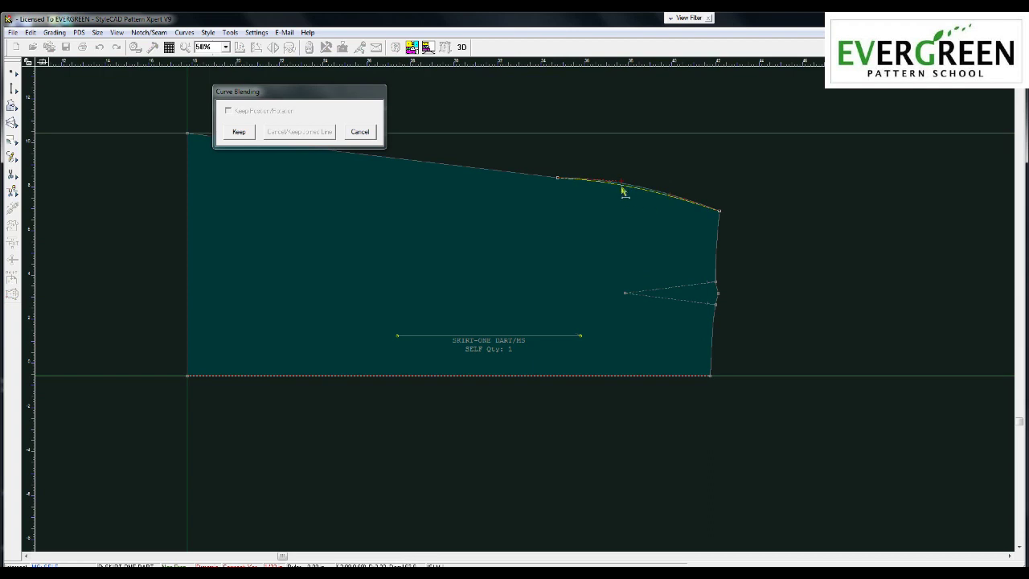
pyautogui.moveTo(623, 190); pyautogui.dragTo(672, 198)
pyautogui.click(244, 132)
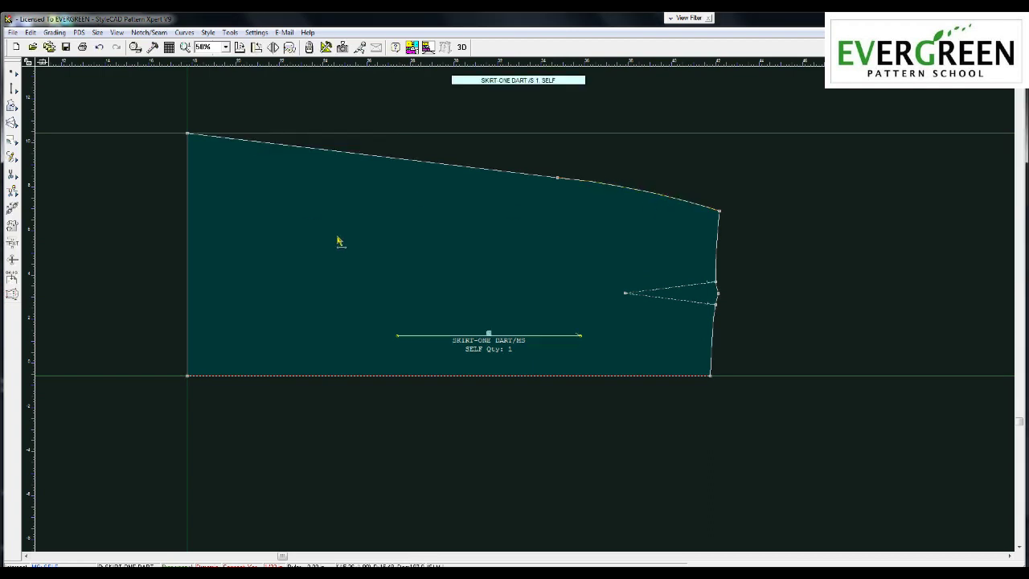
# Step: Add a left-edge point, nudge the top-left corner inward, and blend the left edge smoothly
pyautogui.click(186, 256)
pyautogui.click(210, 142)
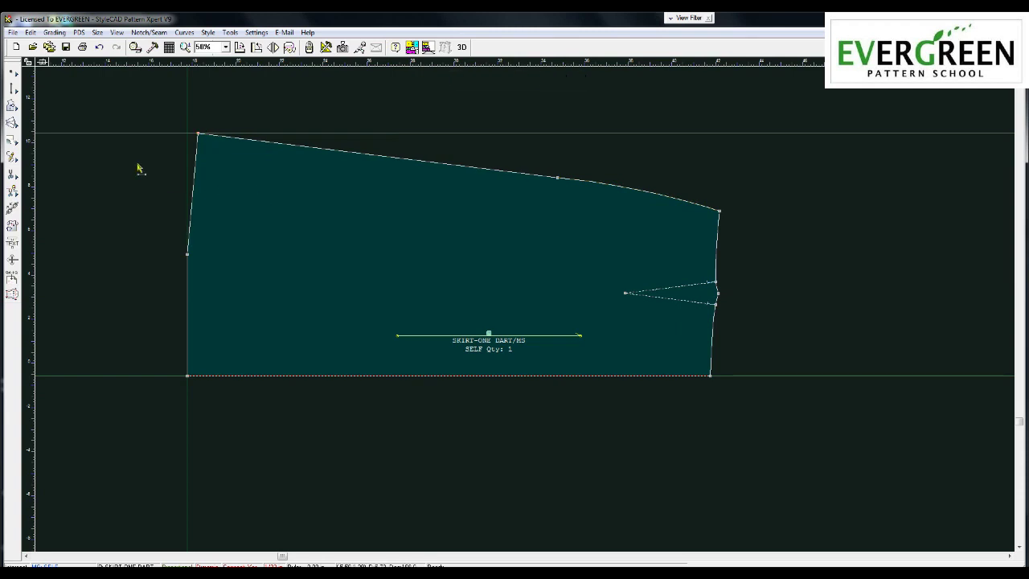
pyautogui.click(194, 201)
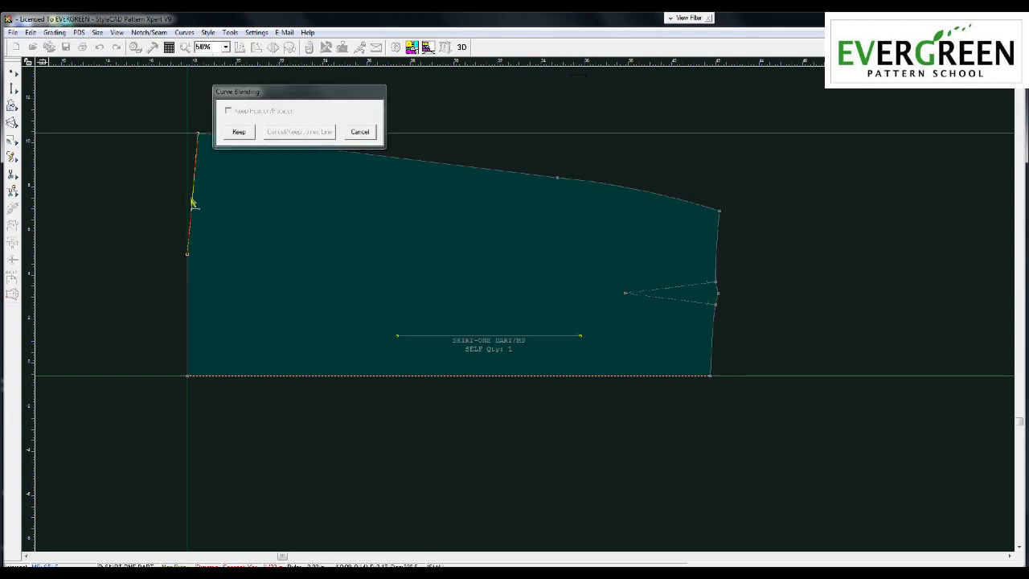
pyautogui.scroll(3, 194, 201)
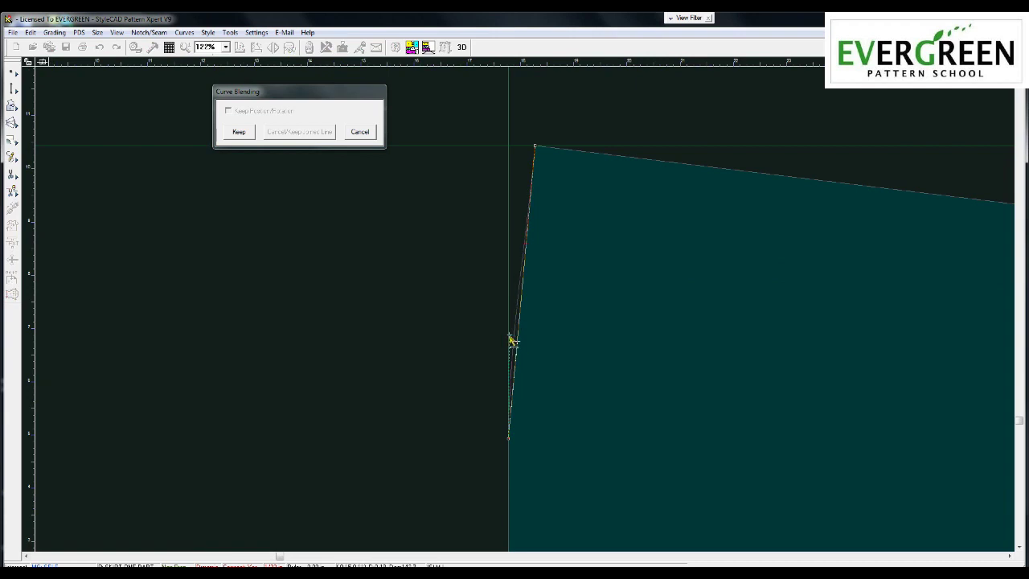
pyautogui.moveTo(512, 341)
pyautogui.mouseDown()
pyautogui.moveTo(521, 249)
pyautogui.moveTo(512, 338)
pyautogui.mouseUp()
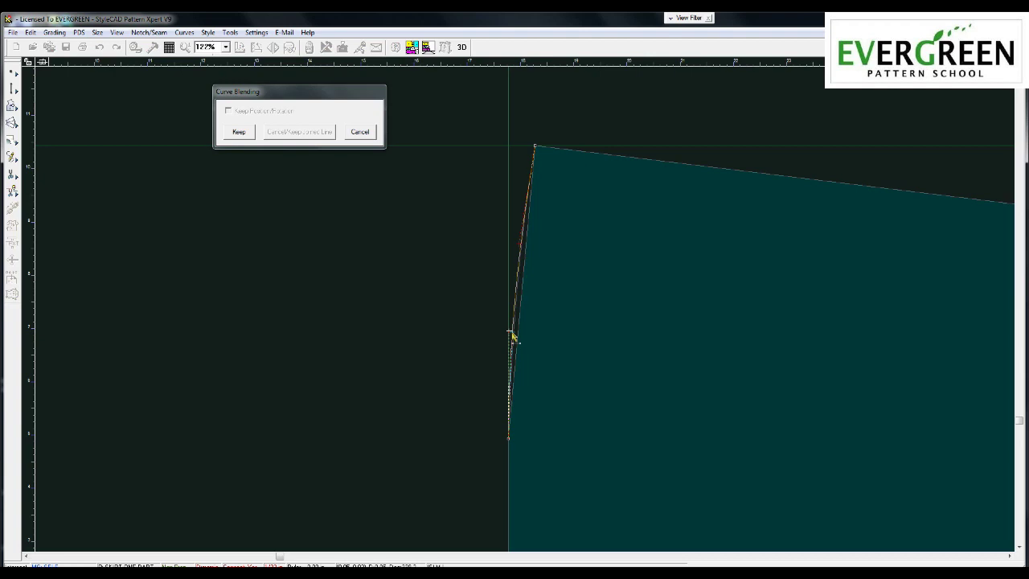
pyautogui.moveTo(512, 337); pyautogui.dragTo(522, 249)
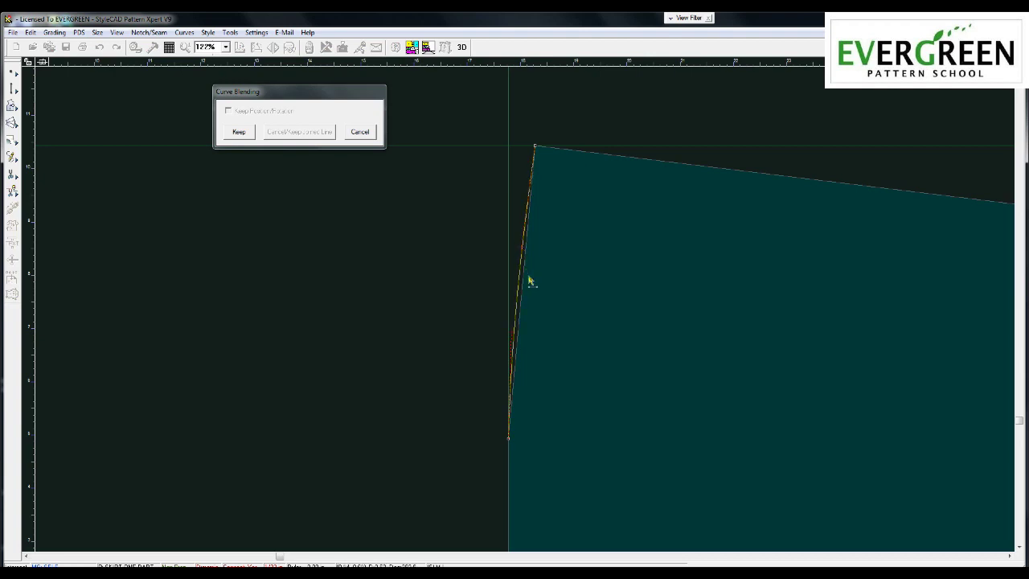
pyautogui.click(239, 132)
# Step: Zoom out and clear the guide lines around the skirt piece
pyautogui.scroll(-1, 792, 492)
pyautogui.scroll(-1, 523, 308)
pyautogui.moveTo(293, 163); pyautogui.dragTo(515, 466)
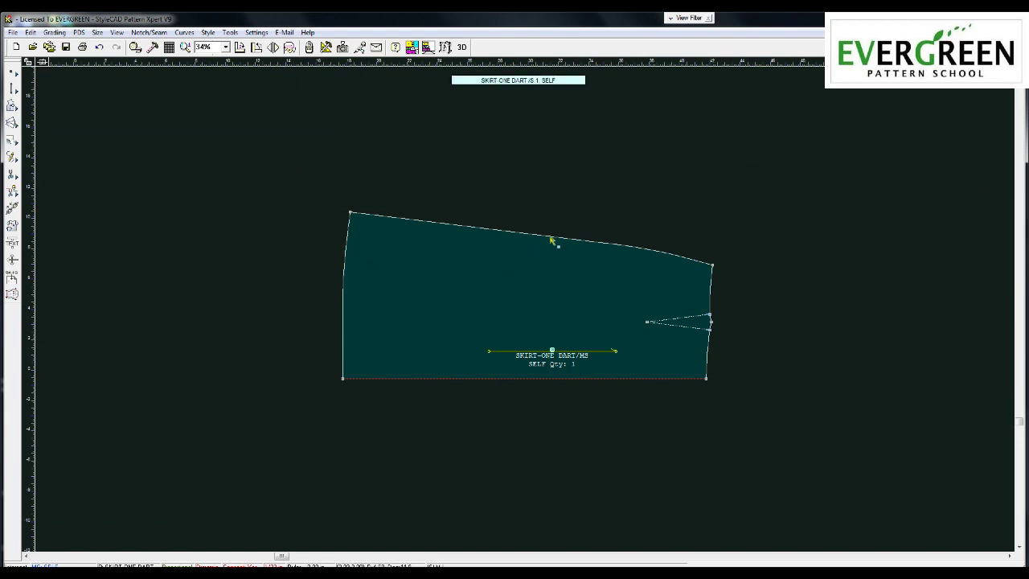
# Step: Using the Point Toolbar, mark a point from the dart apex to the dart's waist centre
pyautogui.click(13, 74)
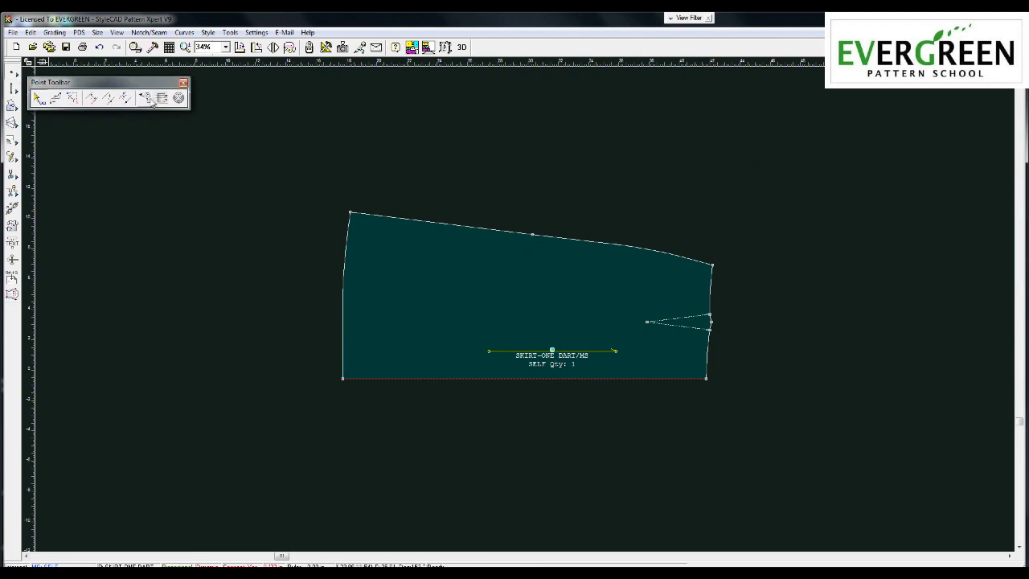
pyautogui.click(145, 99)
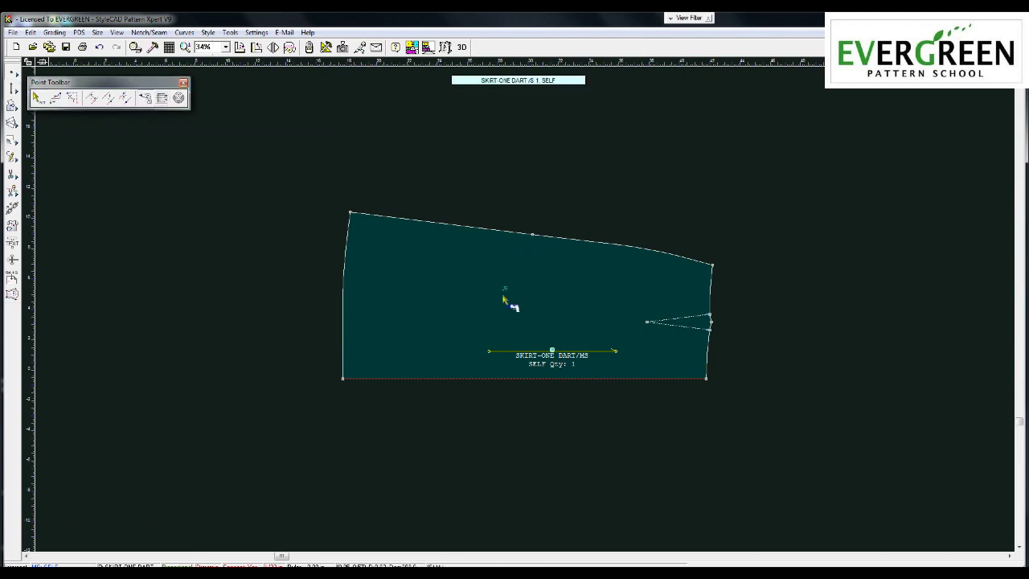
pyautogui.scroll(2, 620, 301)
pyautogui.scroll(2, 536, 329)
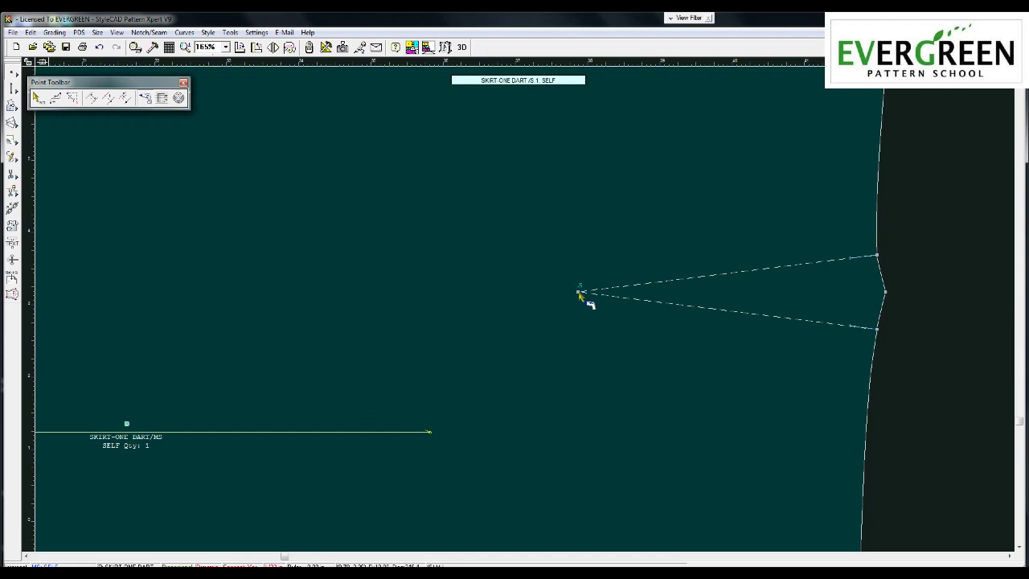
pyautogui.click(579, 292)
pyautogui.click(885, 296)
pyautogui.scroll(-3, 581, 360)
pyautogui.scroll(-1, 467, 241)
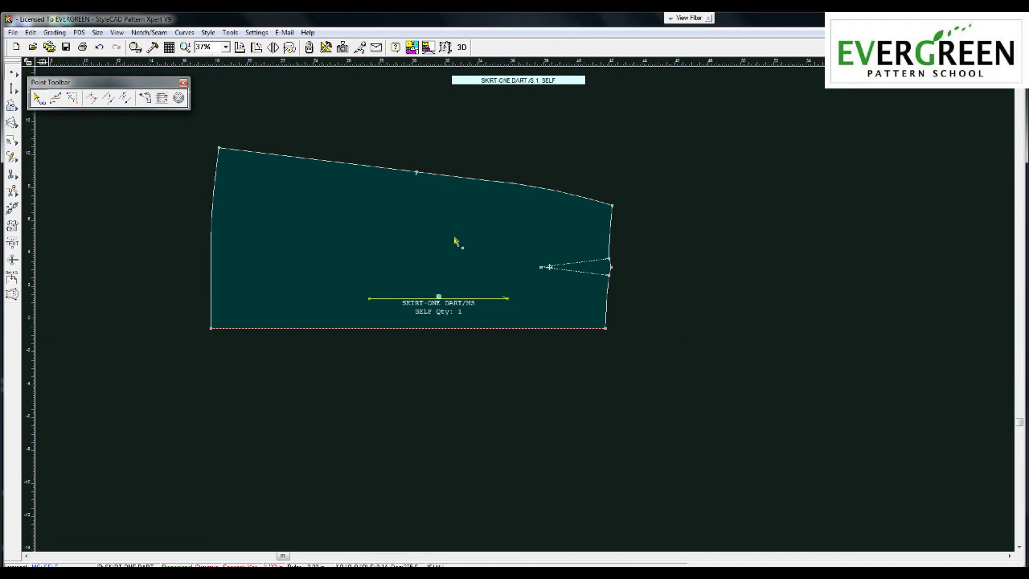
pyautogui.scroll(-1, 454, 242)
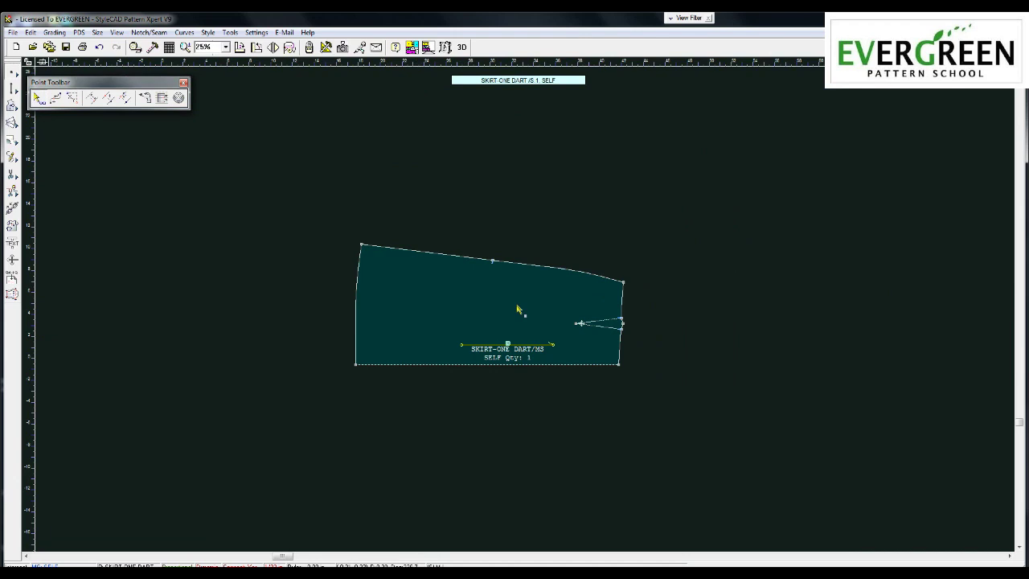
# Step: Copy the skirt pattern under the name FR
pyautogui.rightClick(518, 310)
pyautogui.click(690, 298)
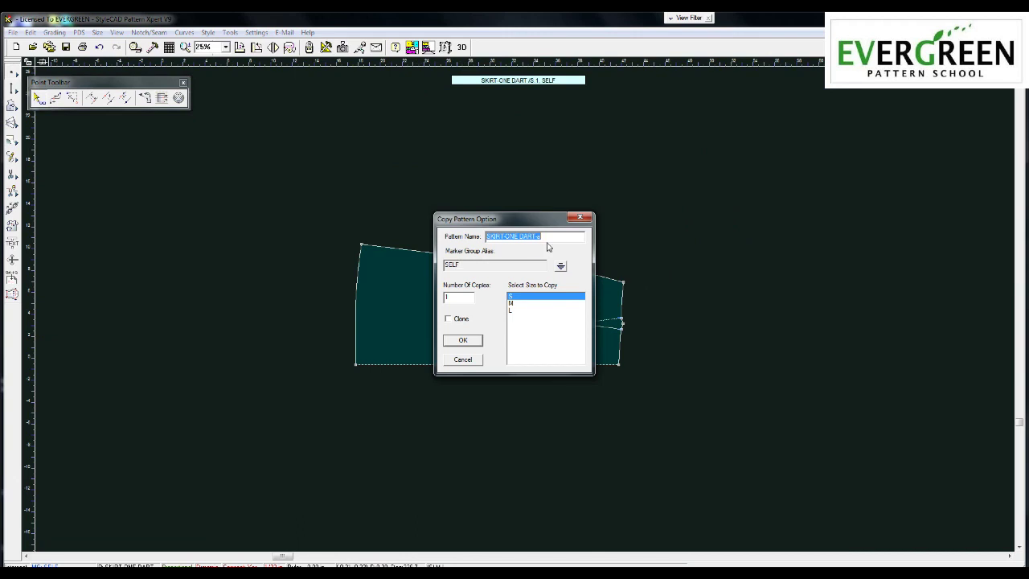
pyautogui.write('FR')
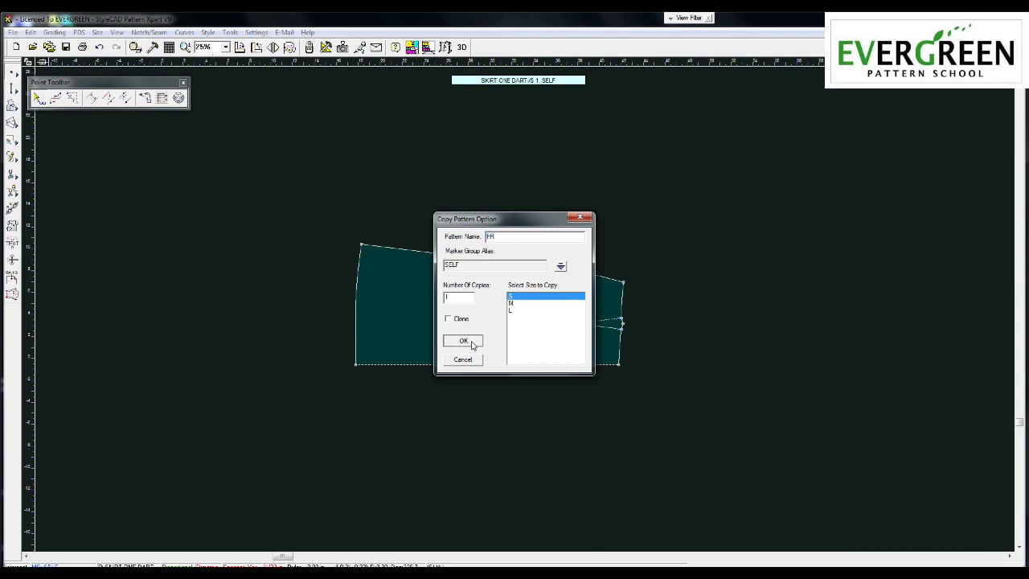
pyautogui.click(472, 344)
# Step: Place the FR copy to the right of the original and frame it in view
pyautogui.scroll(-1, 530, 305)
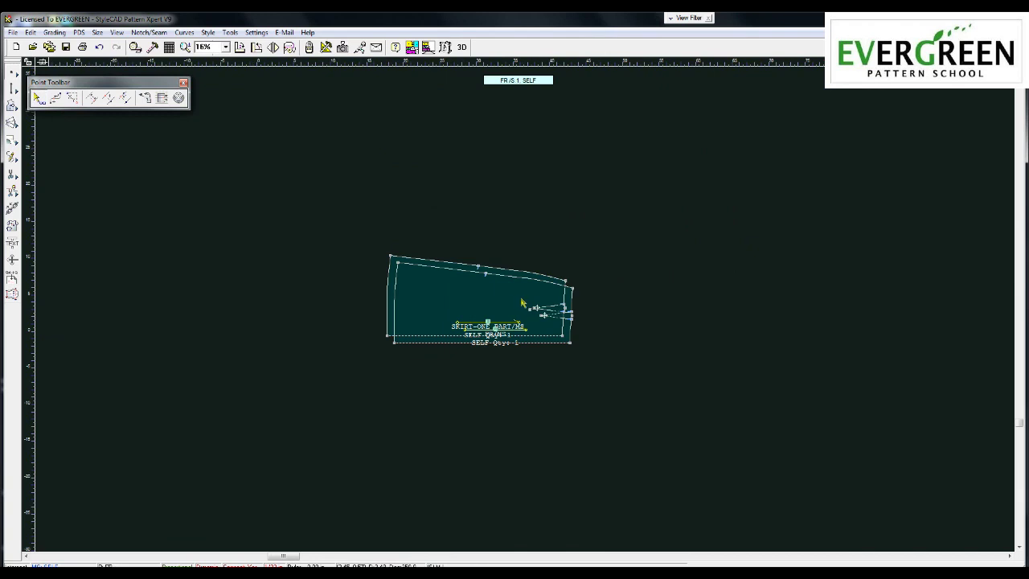
pyautogui.click(815, 310)
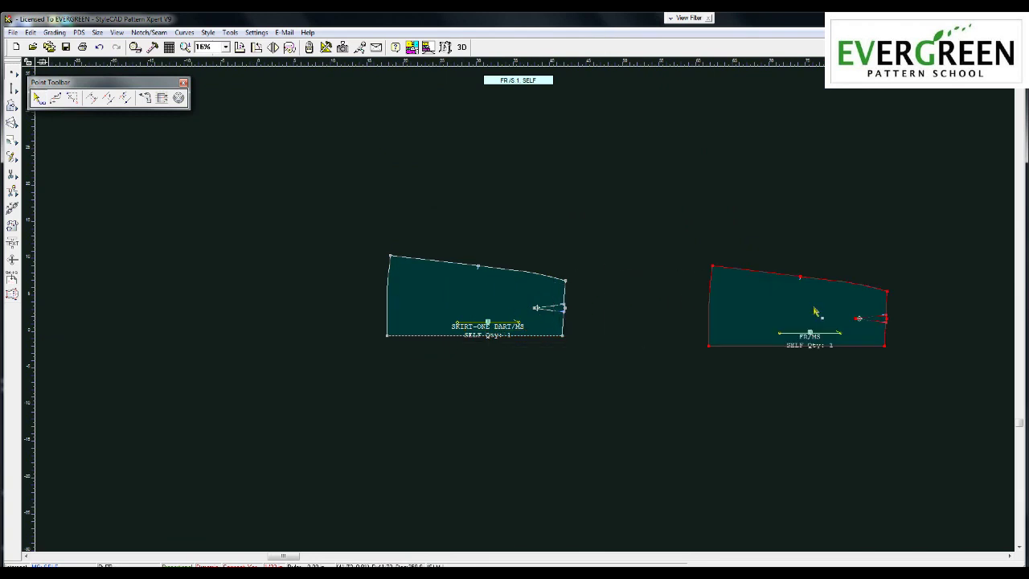
pyautogui.moveTo(802, 303); pyautogui.dragTo(492, 313, button='middle')
pyautogui.scroll(1, 514, 309)
pyautogui.scroll(1, 550, 308)
pyautogui.scroll(1, 530, 310)
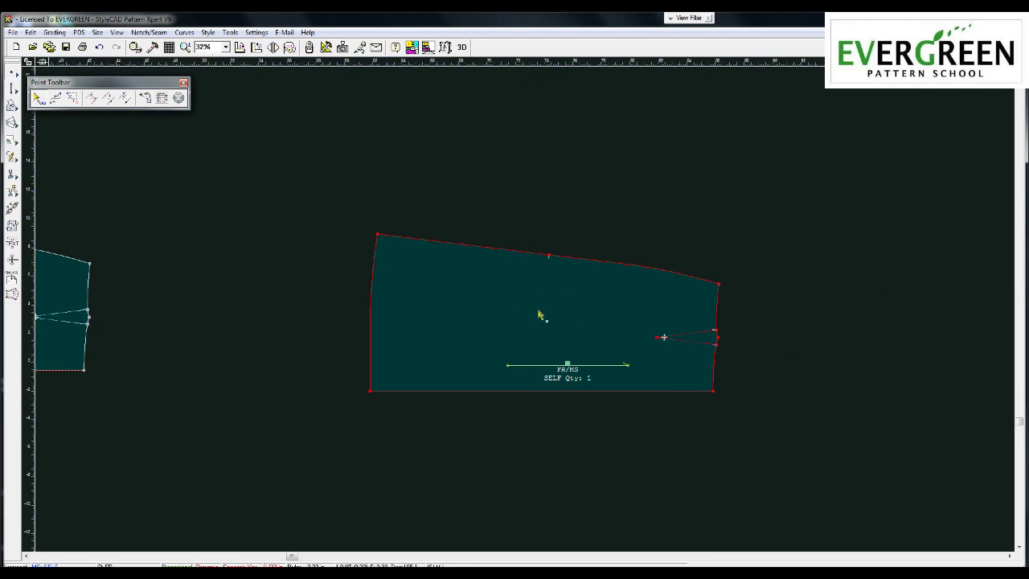
pyautogui.scroll(2, 539, 315)
pyautogui.click(598, 475)
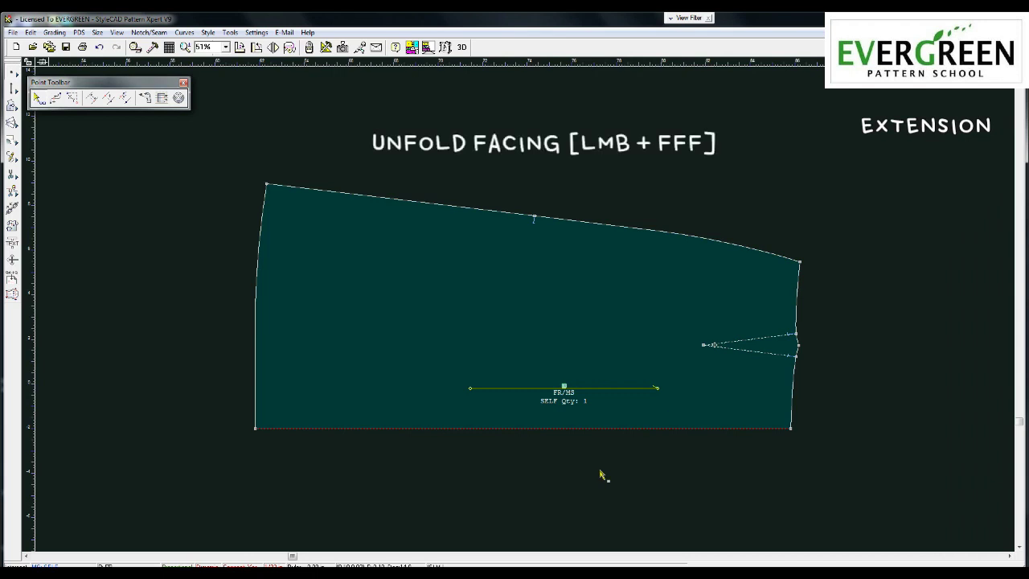
# Step: Start an Unfold Facing on the FR piece's bottom edge, with the mirror line along the hem
pyautogui.click(12, 276)
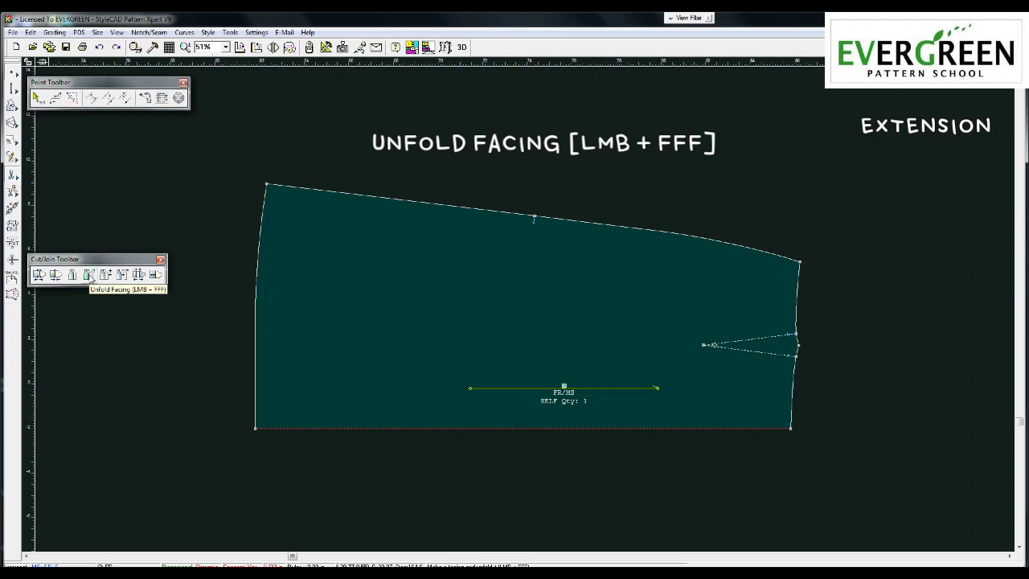
pyautogui.click(89, 276)
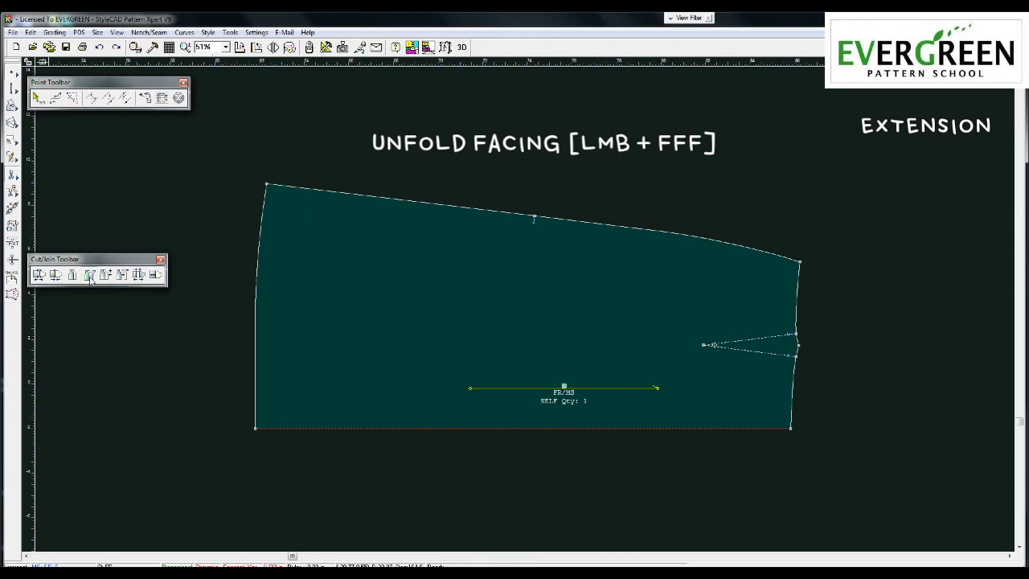
pyautogui.click(519, 427)
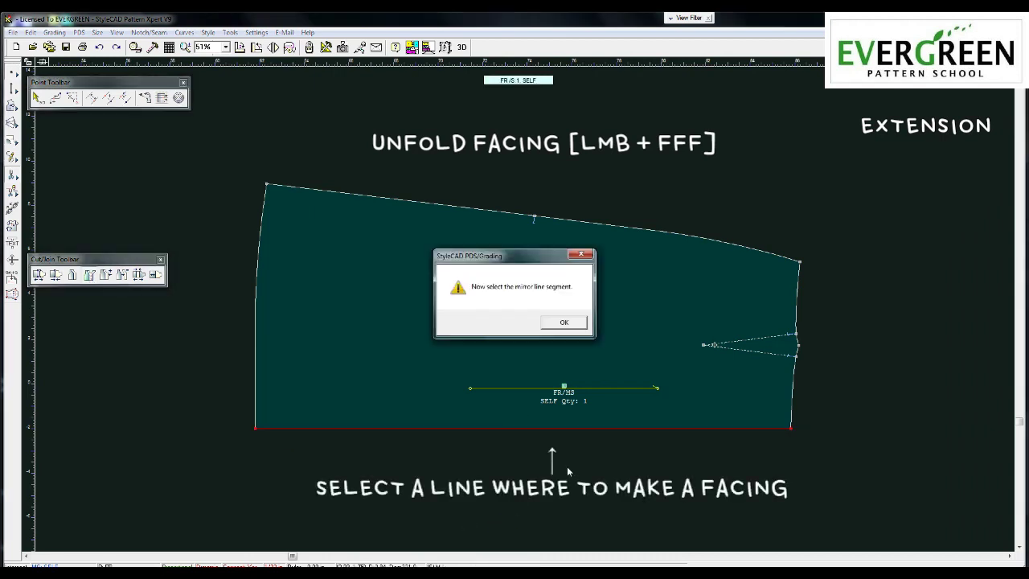
pyautogui.click(565, 321)
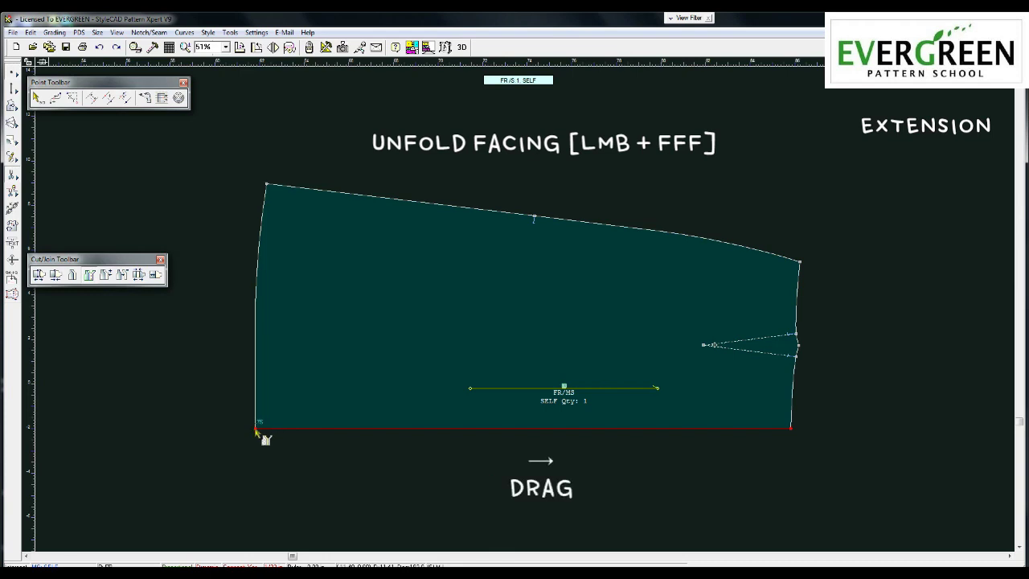
pyautogui.moveTo(256, 430); pyautogui.dragTo(790, 432)
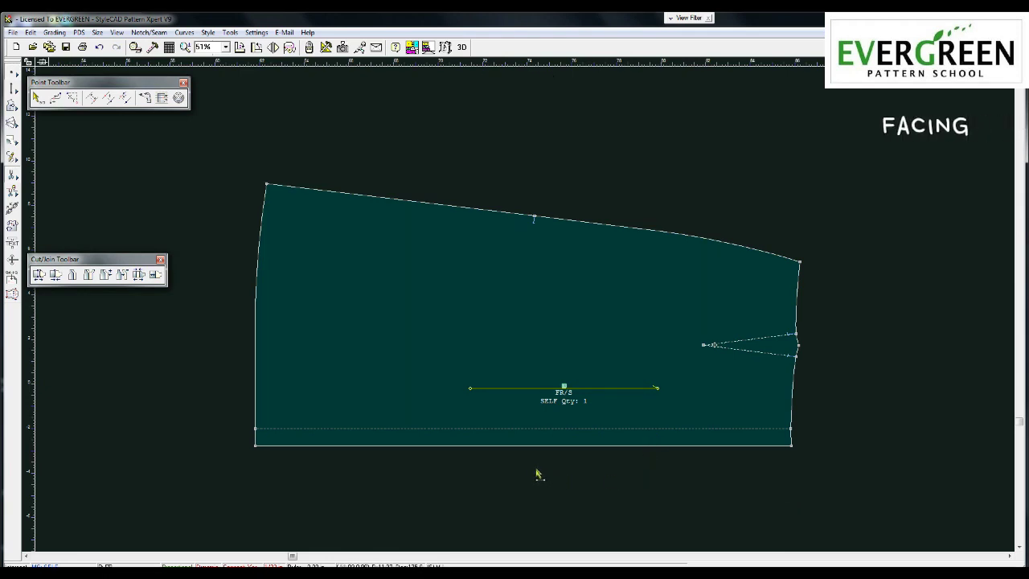
# Step: Zoom in and back out to view the whole FR piece with its new hem extension
pyautogui.scroll(2, 534, 475)
pyautogui.scroll(-2, 508, 306)
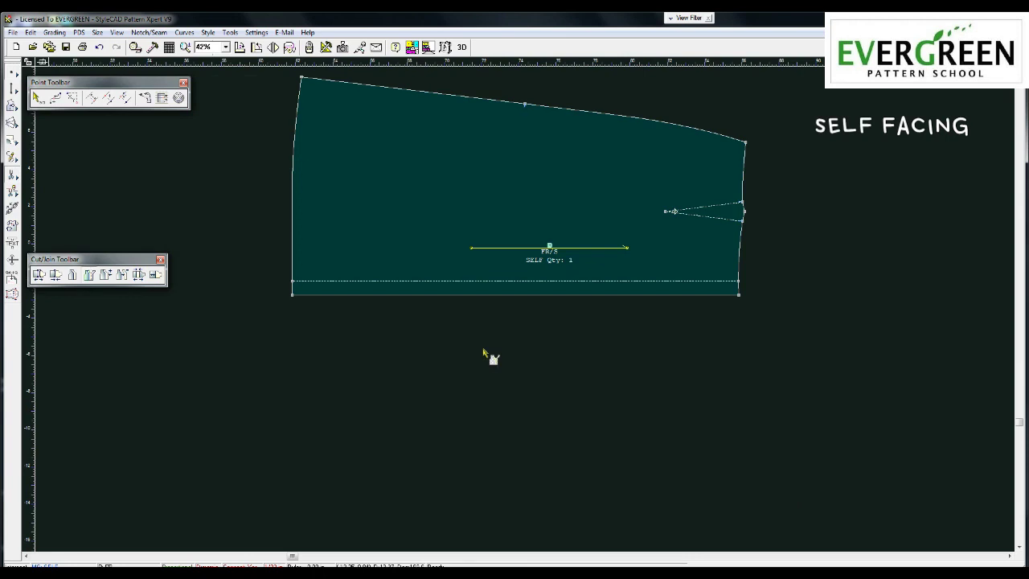
# Step: Unfold a 2.5-deep self facing from the FR piece's bottom edge, mirrored along that edge
pyautogui.click(510, 294)
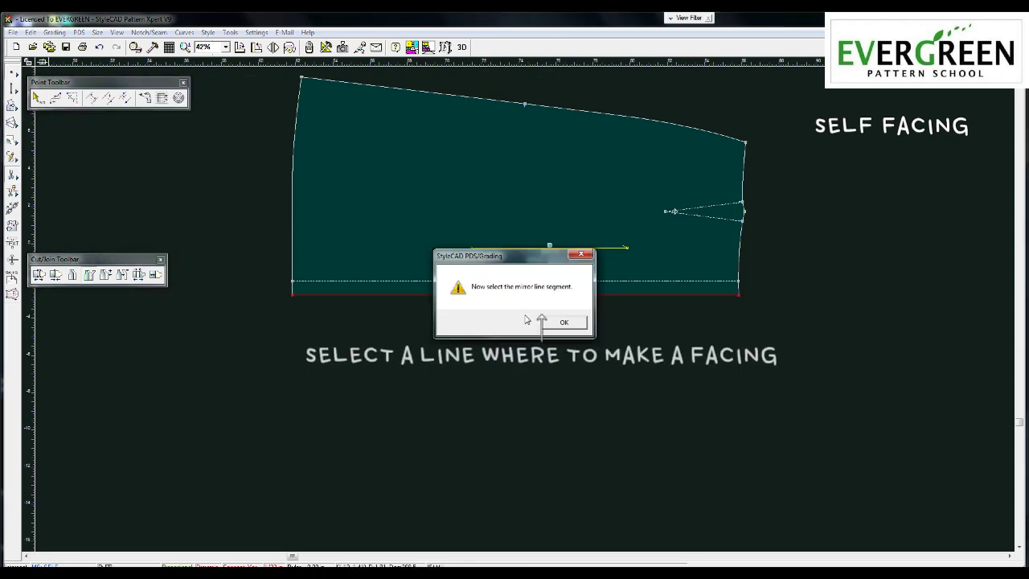
pyautogui.click(564, 322)
pyautogui.write('2.5')
pyautogui.press('Return')
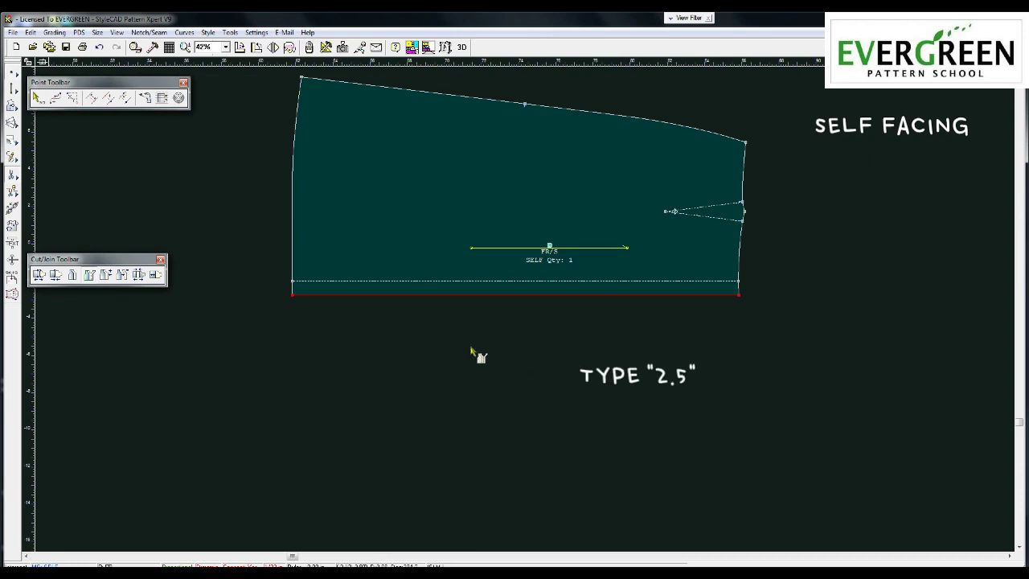
pyautogui.moveTo(293, 296)
pyautogui.mouseDown()
pyautogui.moveTo(301, 320)
pyautogui.moveTo(740, 298)
pyautogui.mouseUp()
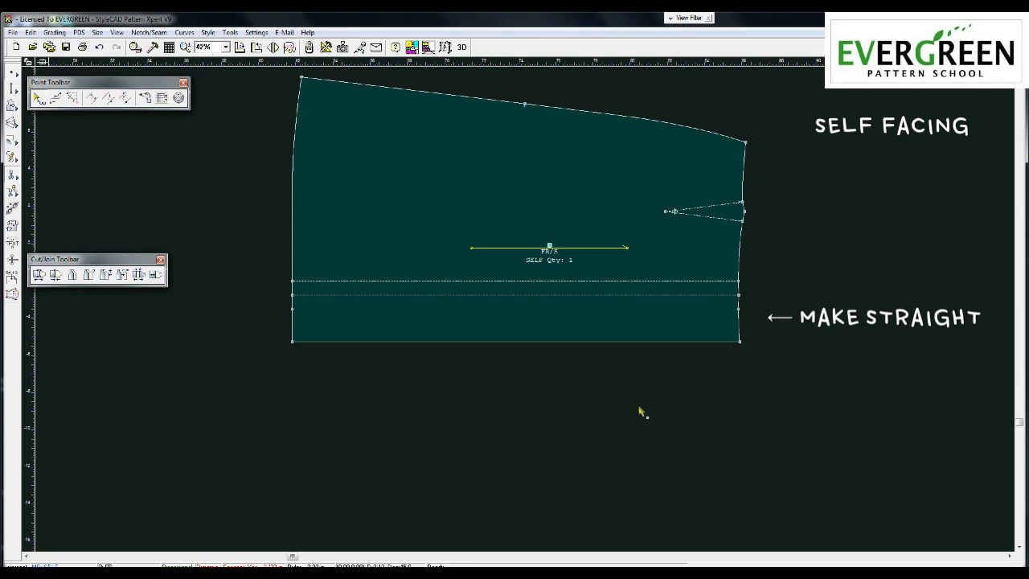
# Step: Align the FR piece's lower side-seam segments so the edge runs straight down to the hem
pyautogui.click(12, 89)
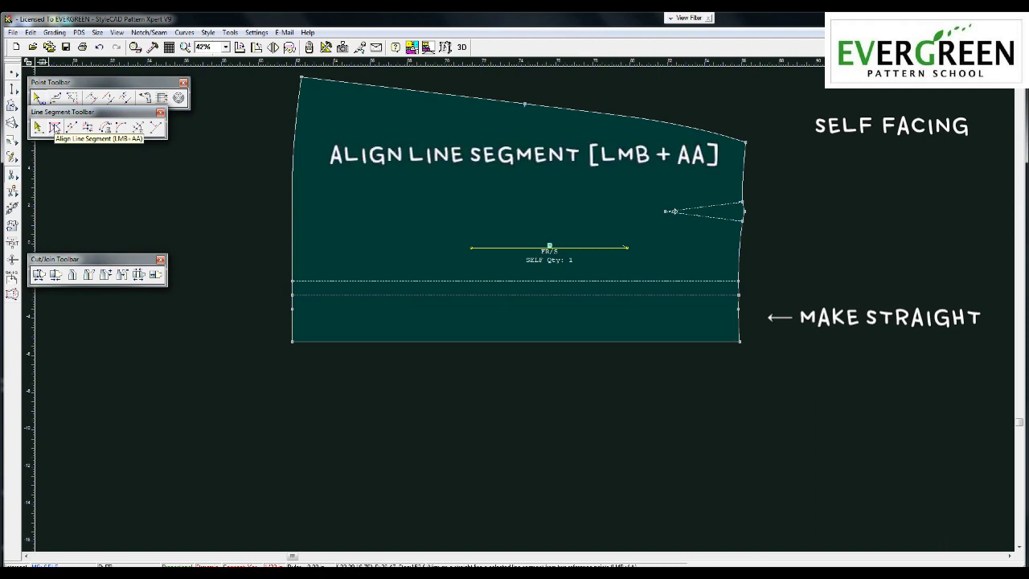
pyautogui.click(53, 127)
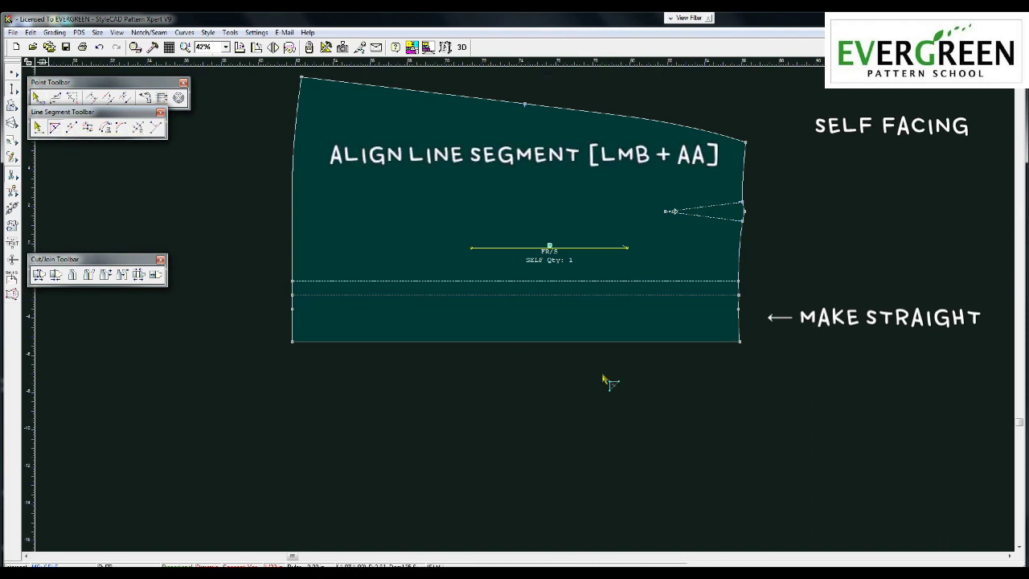
pyautogui.scroll(1, 703, 304)
pyautogui.scroll(1, 526, 314)
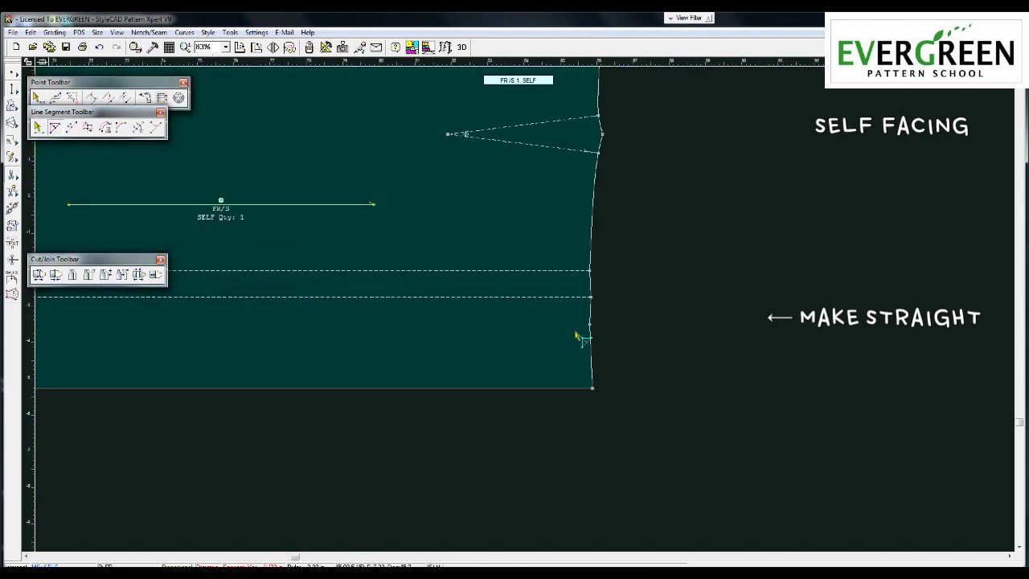
pyautogui.click(590, 283)
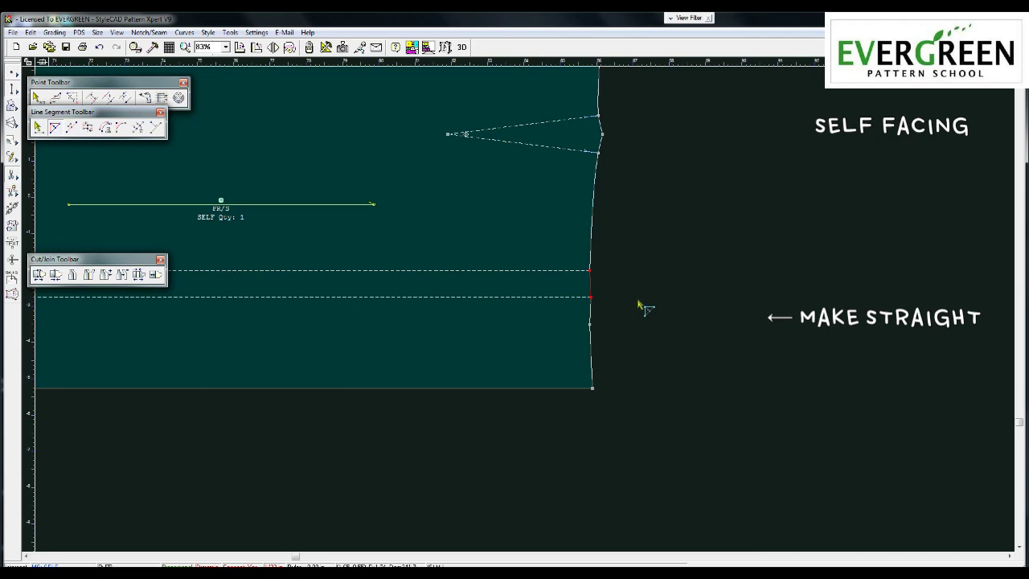
pyautogui.click(591, 345)
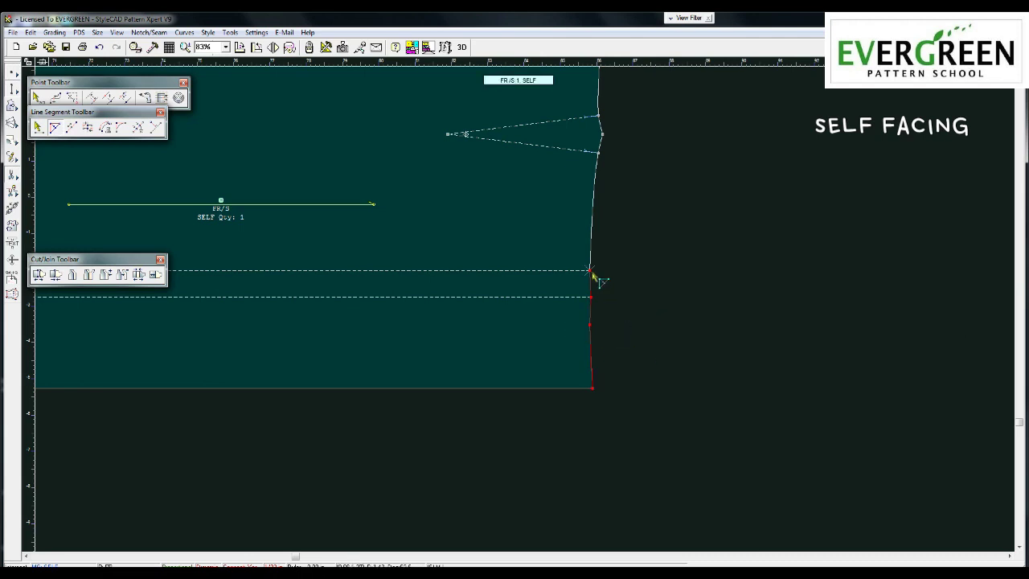
pyautogui.moveTo(590, 271); pyautogui.dragTo(590, 377)
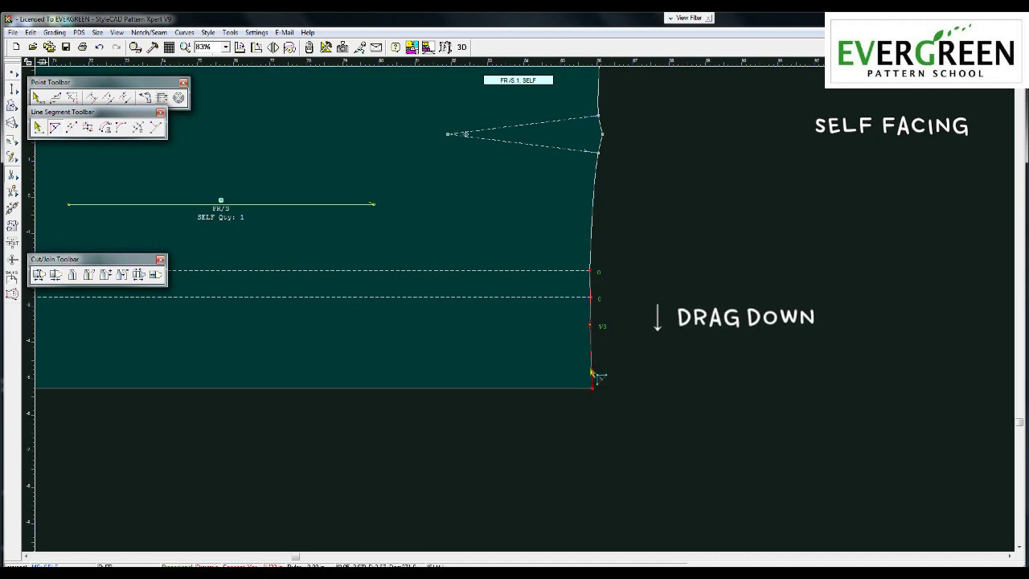
pyautogui.keyDown('shift'); pyautogui.moveTo(590, 380); pyautogui.dragTo(586, 415); pyautogui.keyUp('shift')
pyautogui.press('Home')
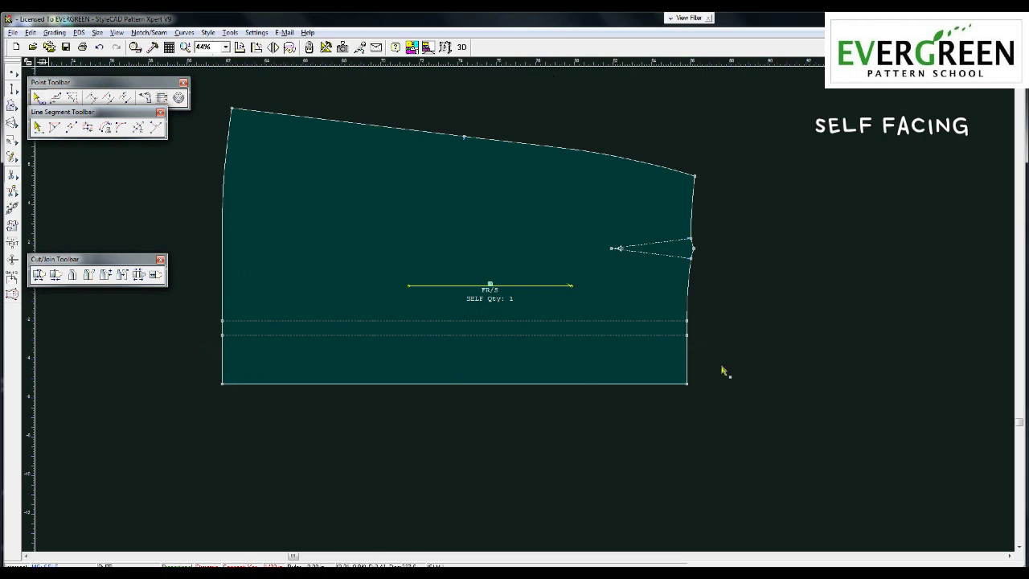
pyautogui.press('Escape')
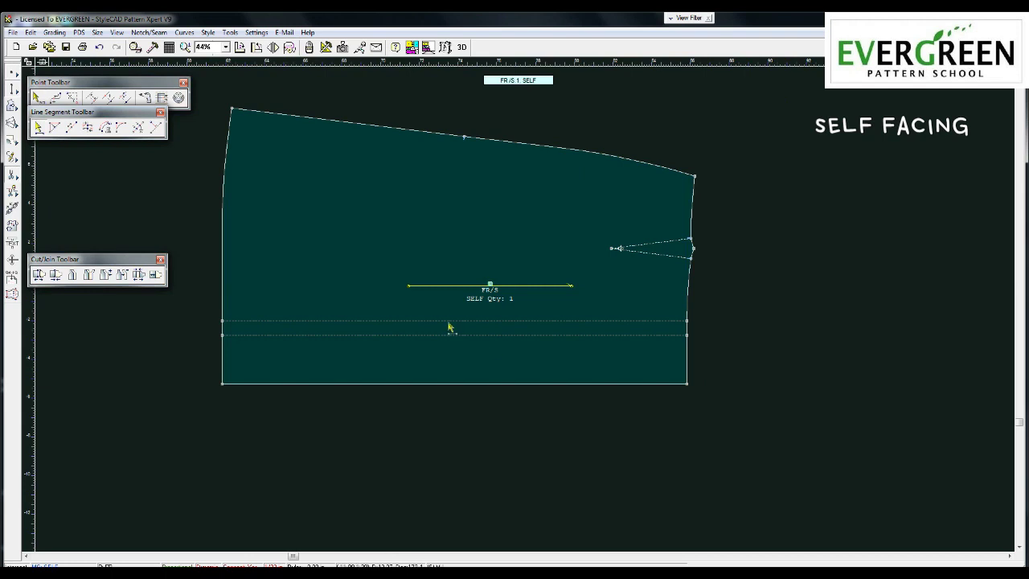
# Step: Remove the FR/S piece's two dashed hem fold lines and bring both skirt pieces into view
pyautogui.moveTo(440, 309); pyautogui.dragTo(474, 352)
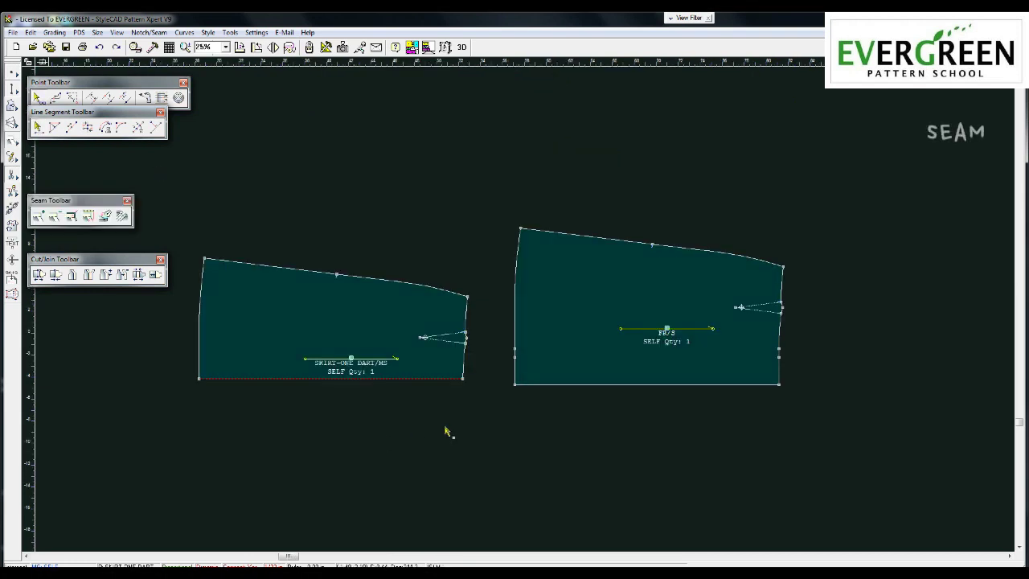
pyautogui.moveTo(443, 429); pyautogui.dragTo(480, 421, button='middle')
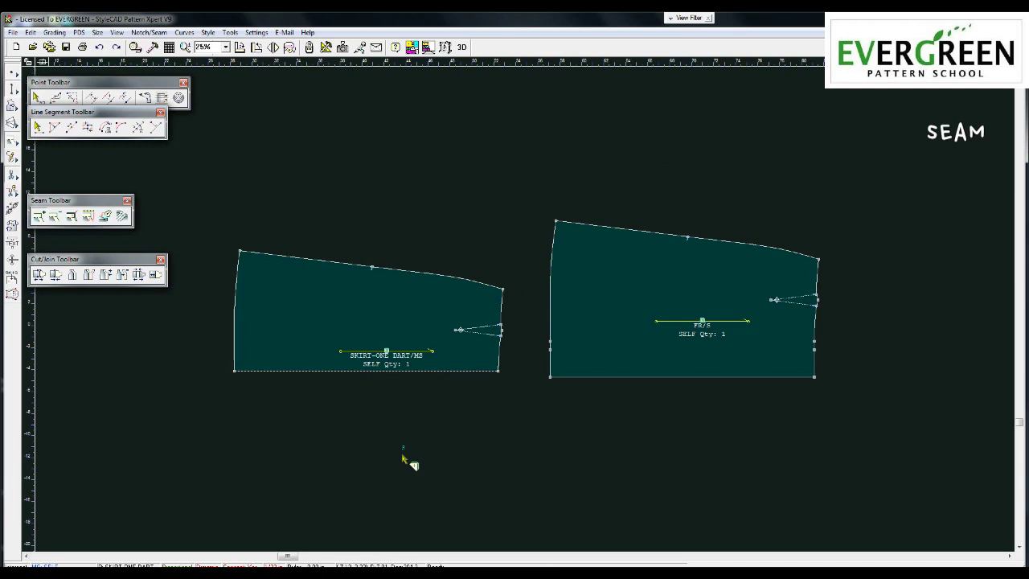
# Step: Add seam allowances to the top, left and right edges of both back and front pieces
pyautogui.click(509, 357)
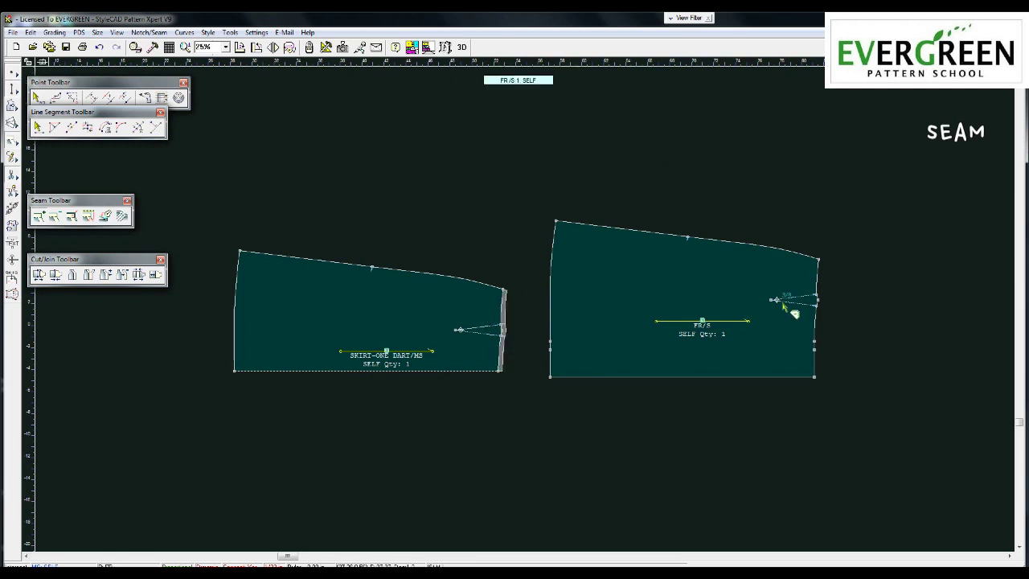
pyautogui.click(843, 365)
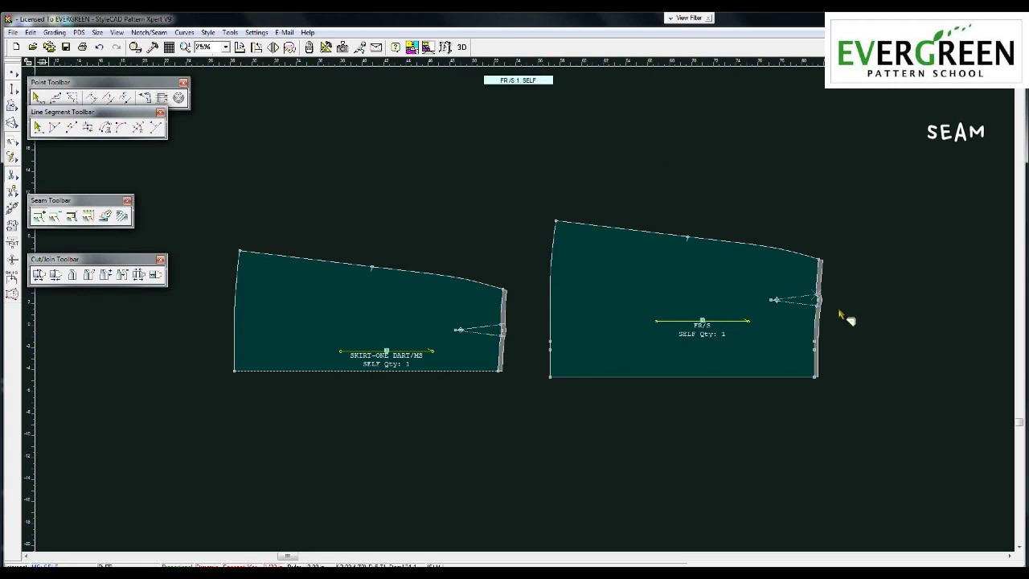
pyautogui.click(692, 239)
pyautogui.click(398, 297)
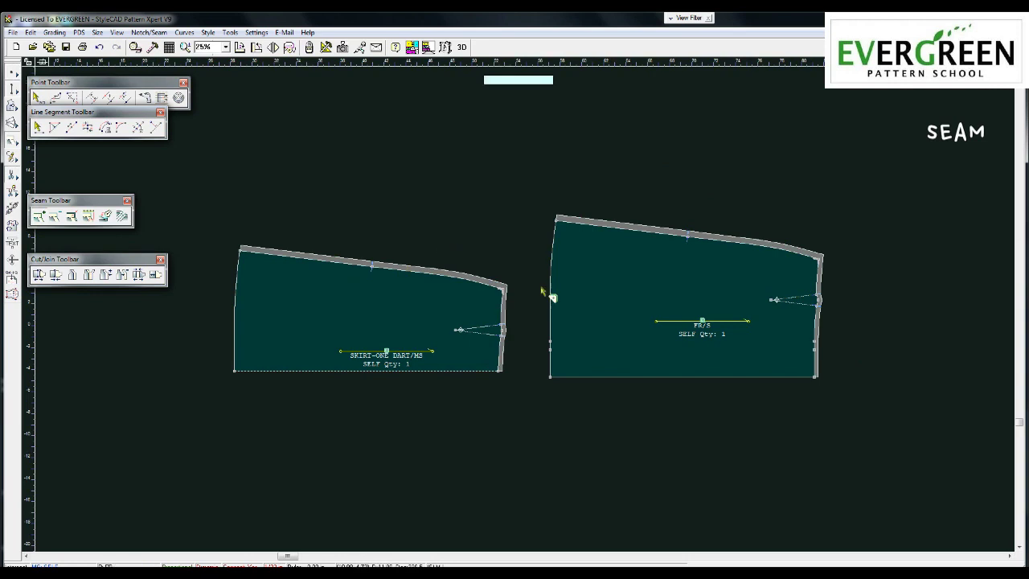
pyautogui.click(561, 364)
pyautogui.click(236, 320)
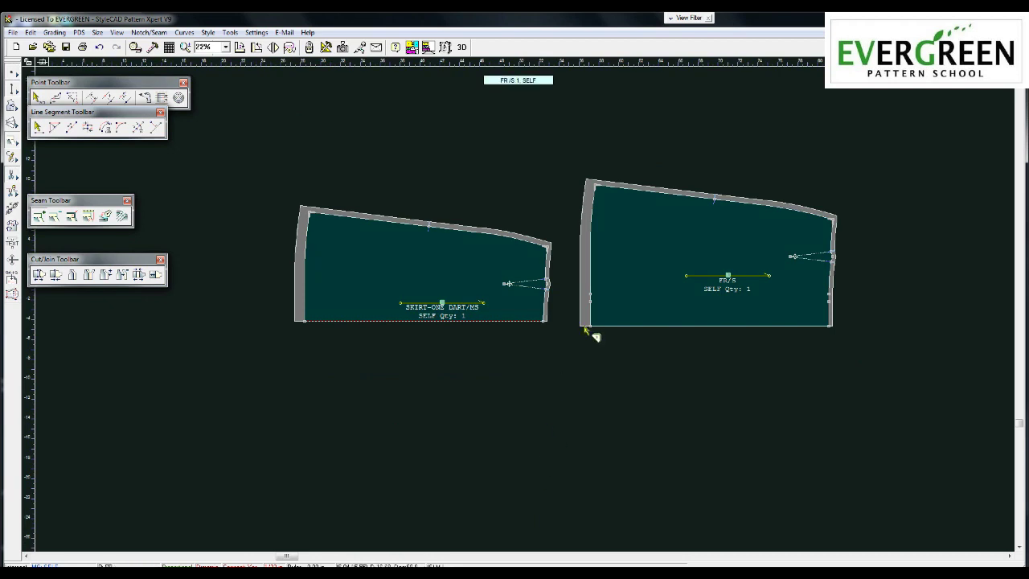
pyautogui.scroll(1, 587, 329)
pyautogui.scroll(2, 526, 310)
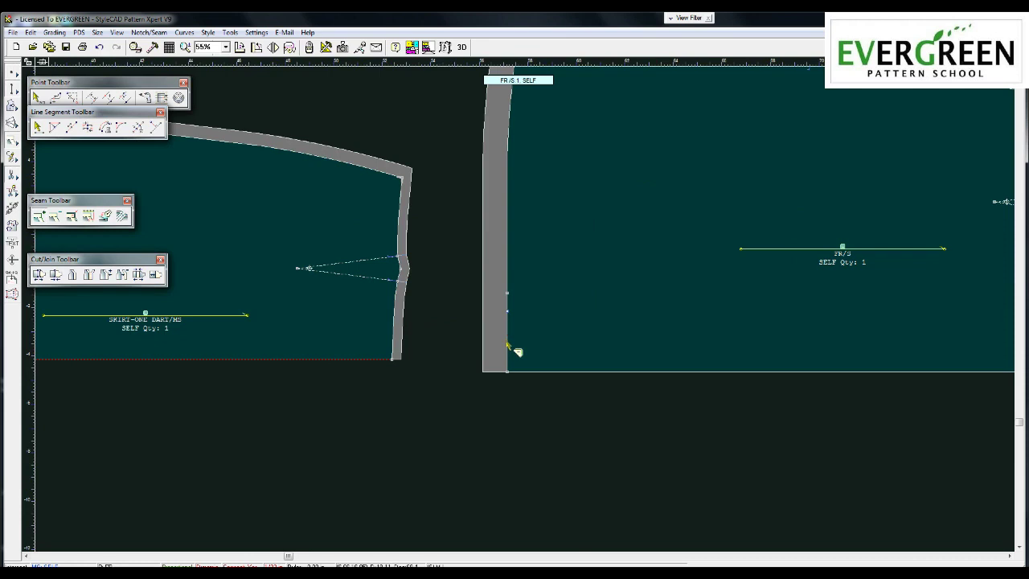
pyautogui.scroll(1, 507, 345)
pyautogui.scroll(2, 507, 342)
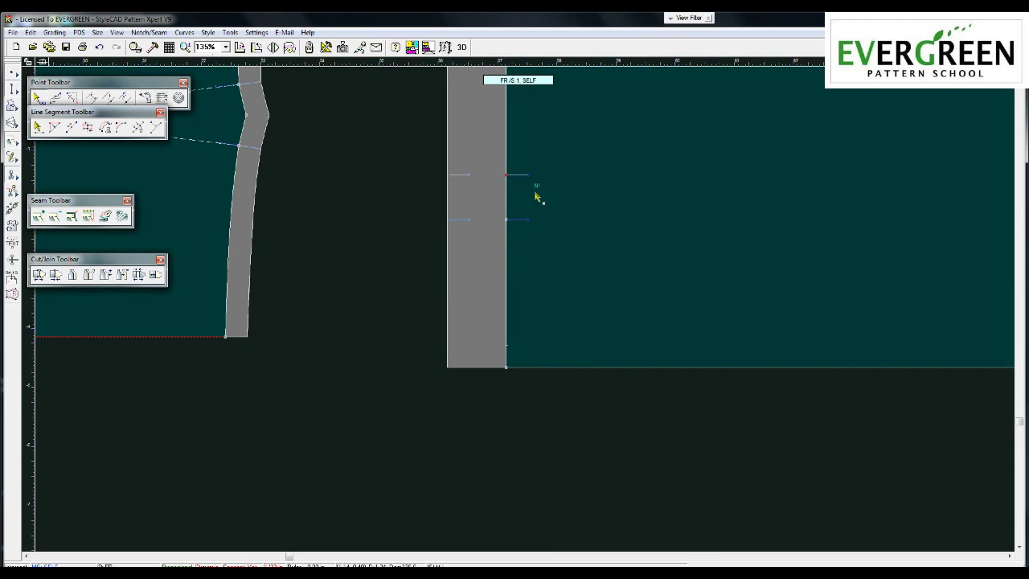
pyautogui.scroll(-1, 817, 210)
pyautogui.scroll(-2, 689, 310)
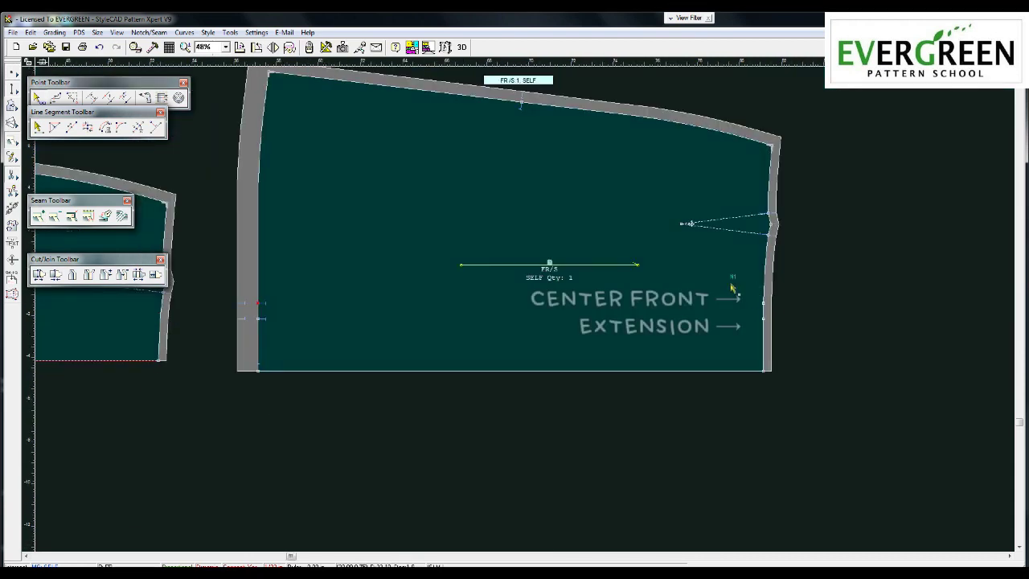
pyautogui.scroll(-1, 567, 329)
pyautogui.scroll(2, 522, 305)
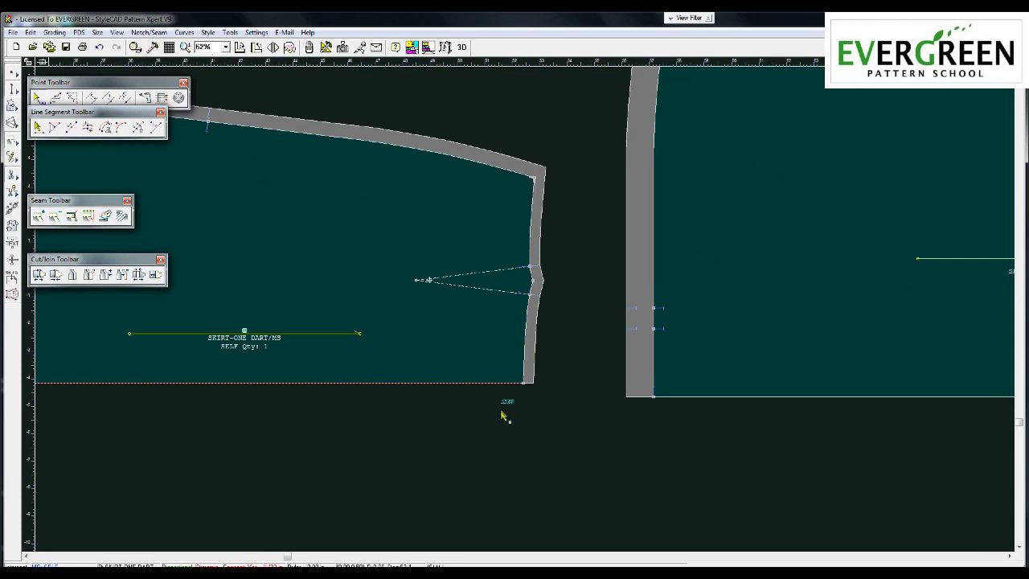
pyautogui.scroll(2, 496, 424)
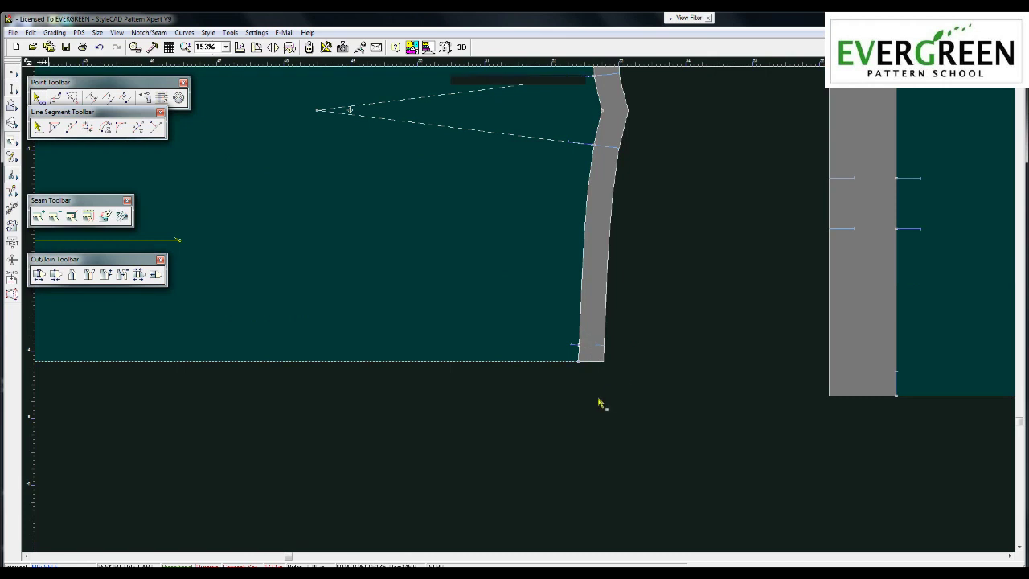
pyautogui.press('Home')
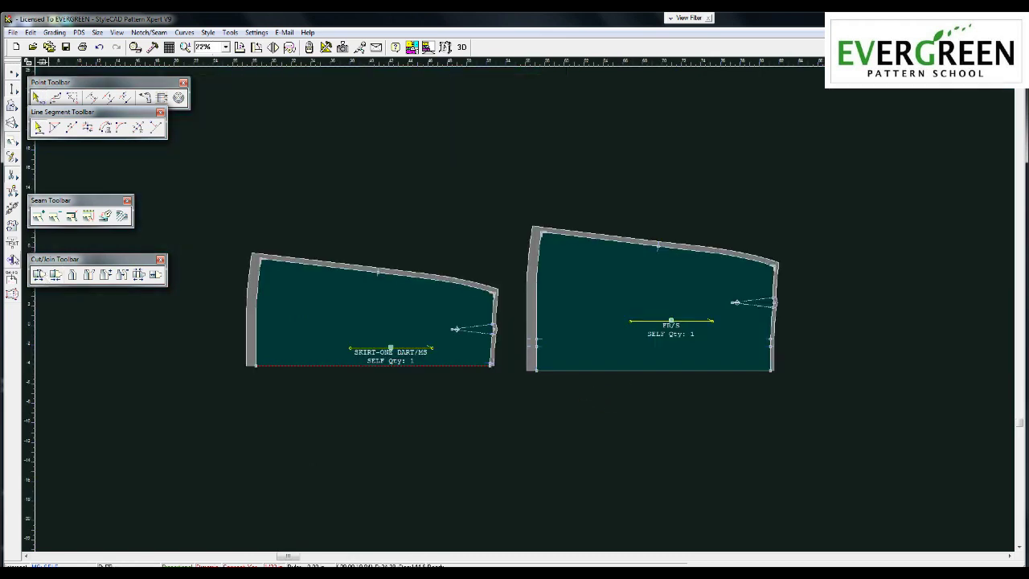
pyautogui.click(12, 262)
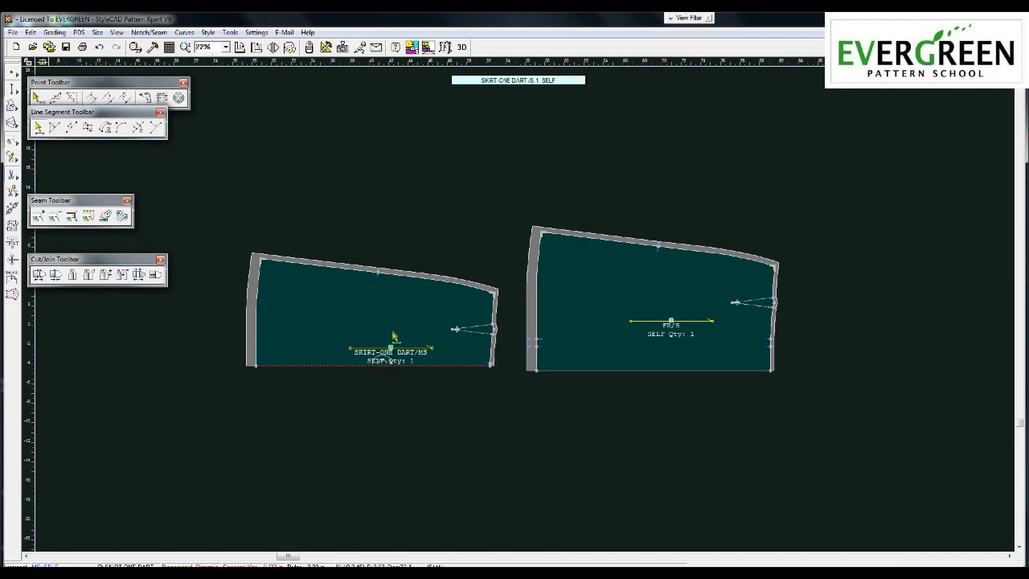
# Step: Rename the back skirt piece to BR in its Pattern Properties
pyautogui.rightClick(404, 265)
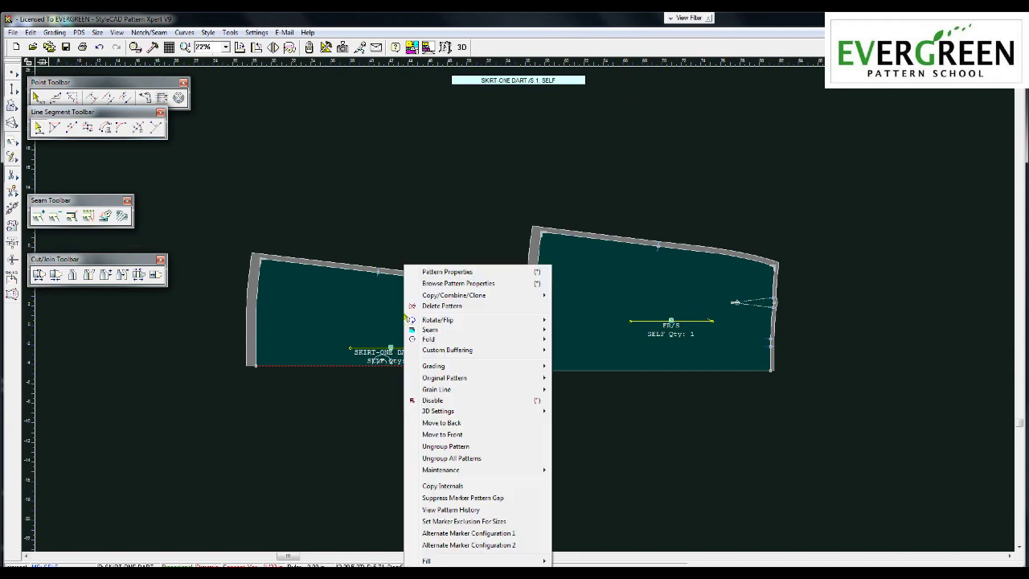
pyautogui.click(431, 271)
pyautogui.moveTo(180, 66); pyautogui.dragTo(115, 80)
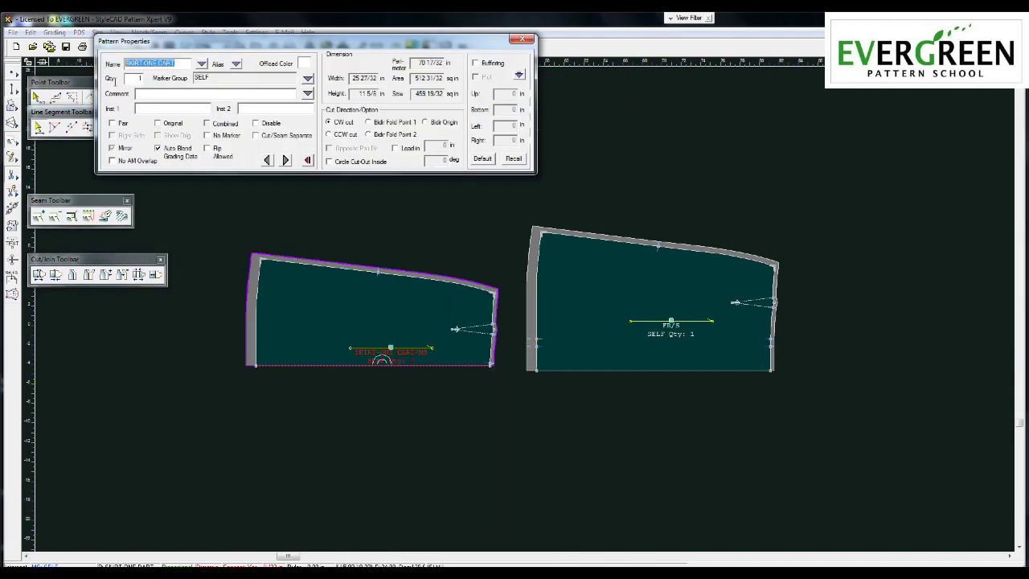
pyautogui.write('R')
# Step: Set the FR front piece to be cut as a pair and close the properties
pyautogui.click(575, 281)
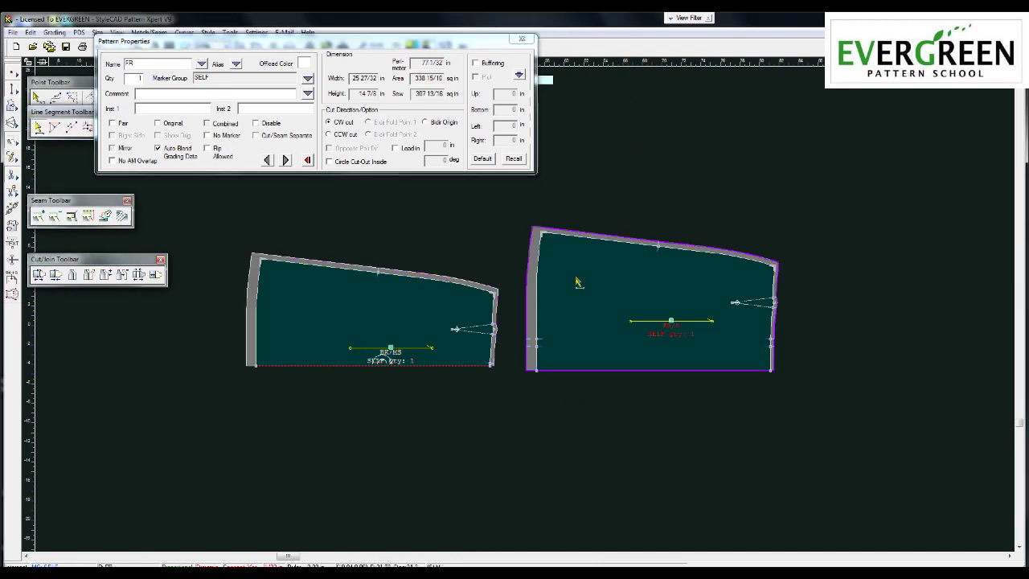
pyautogui.click(113, 124)
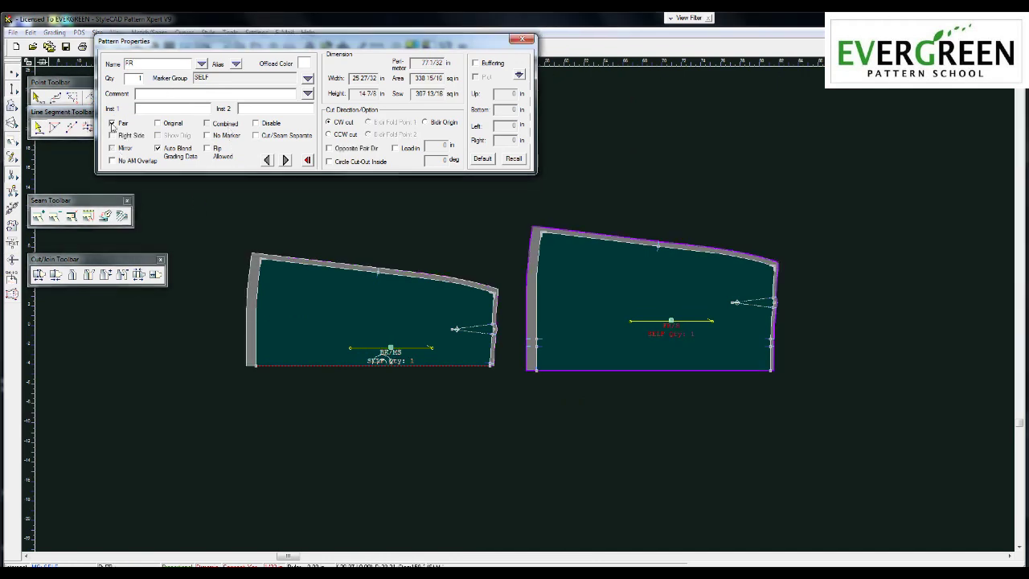
pyautogui.click(523, 39)
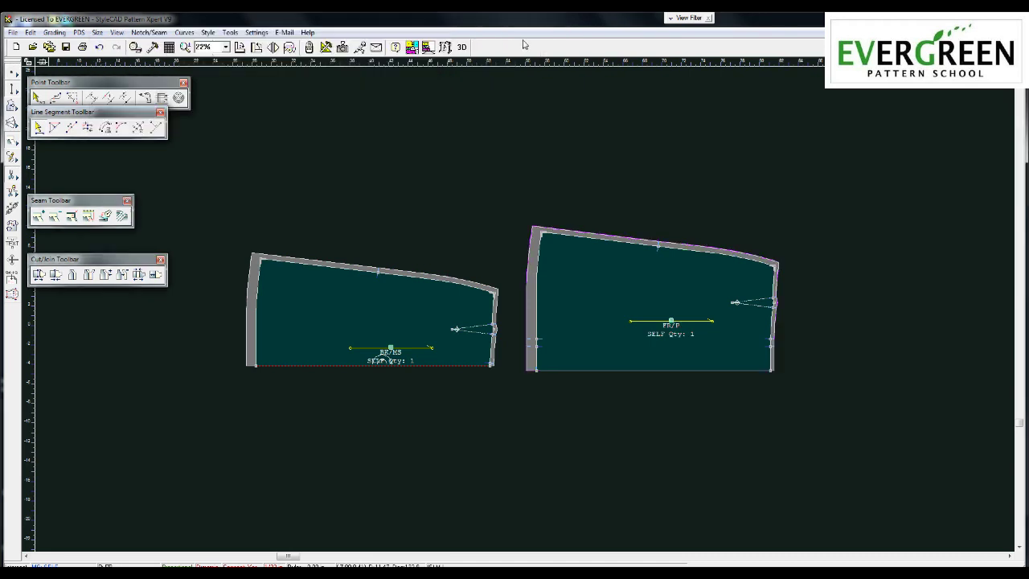